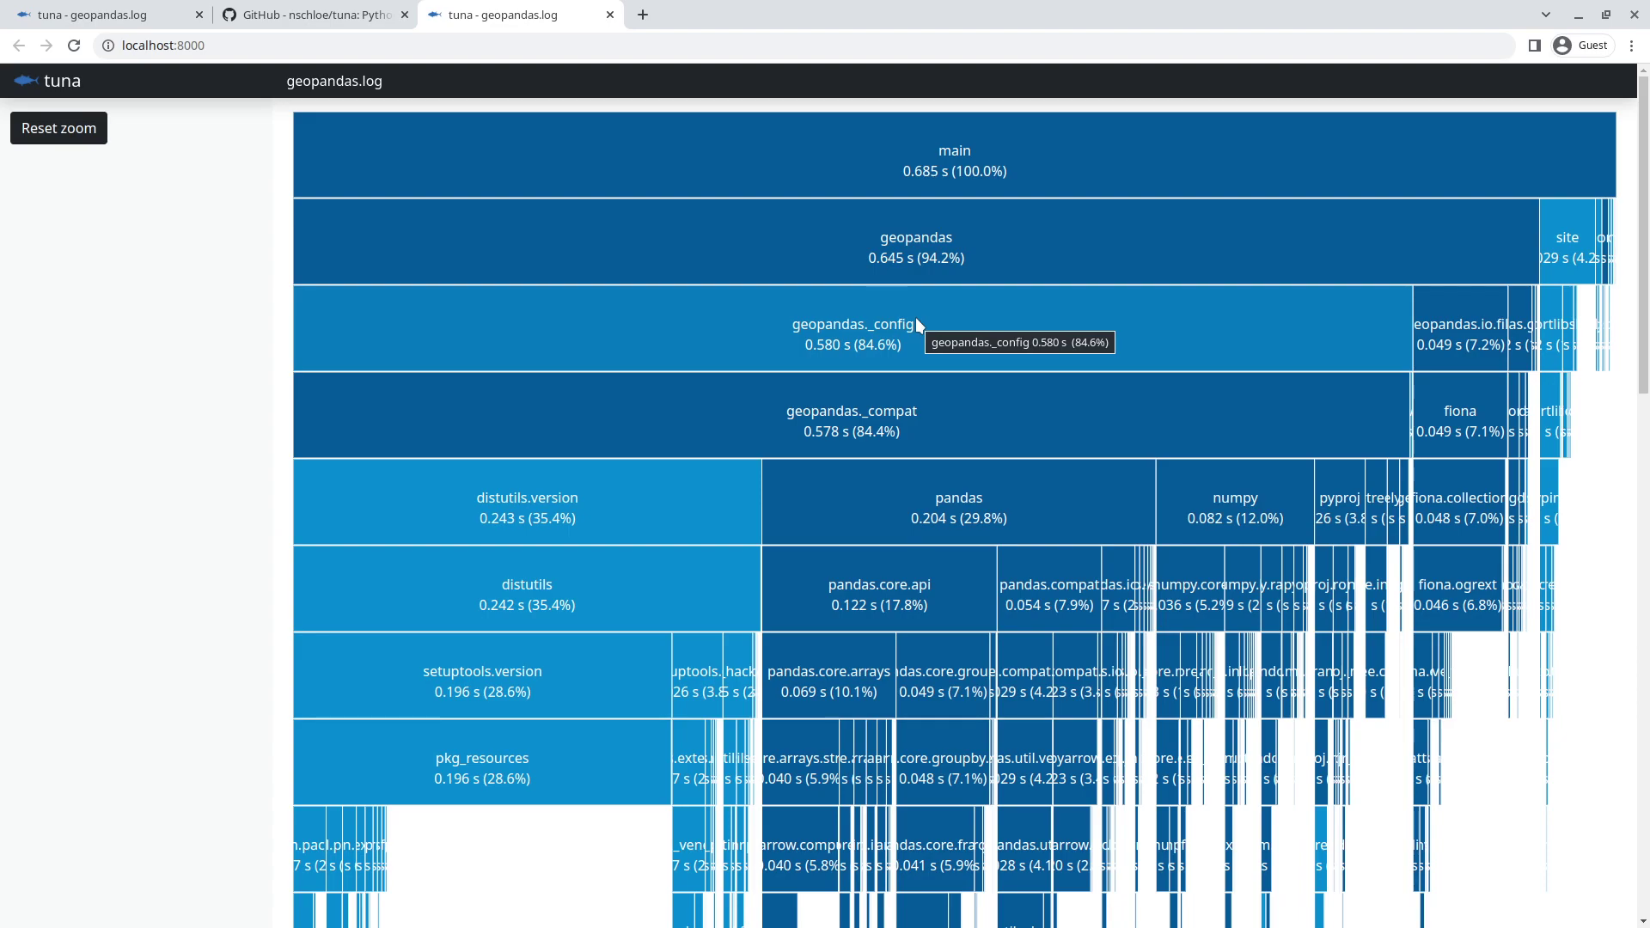
pyautogui.click(917, 323)
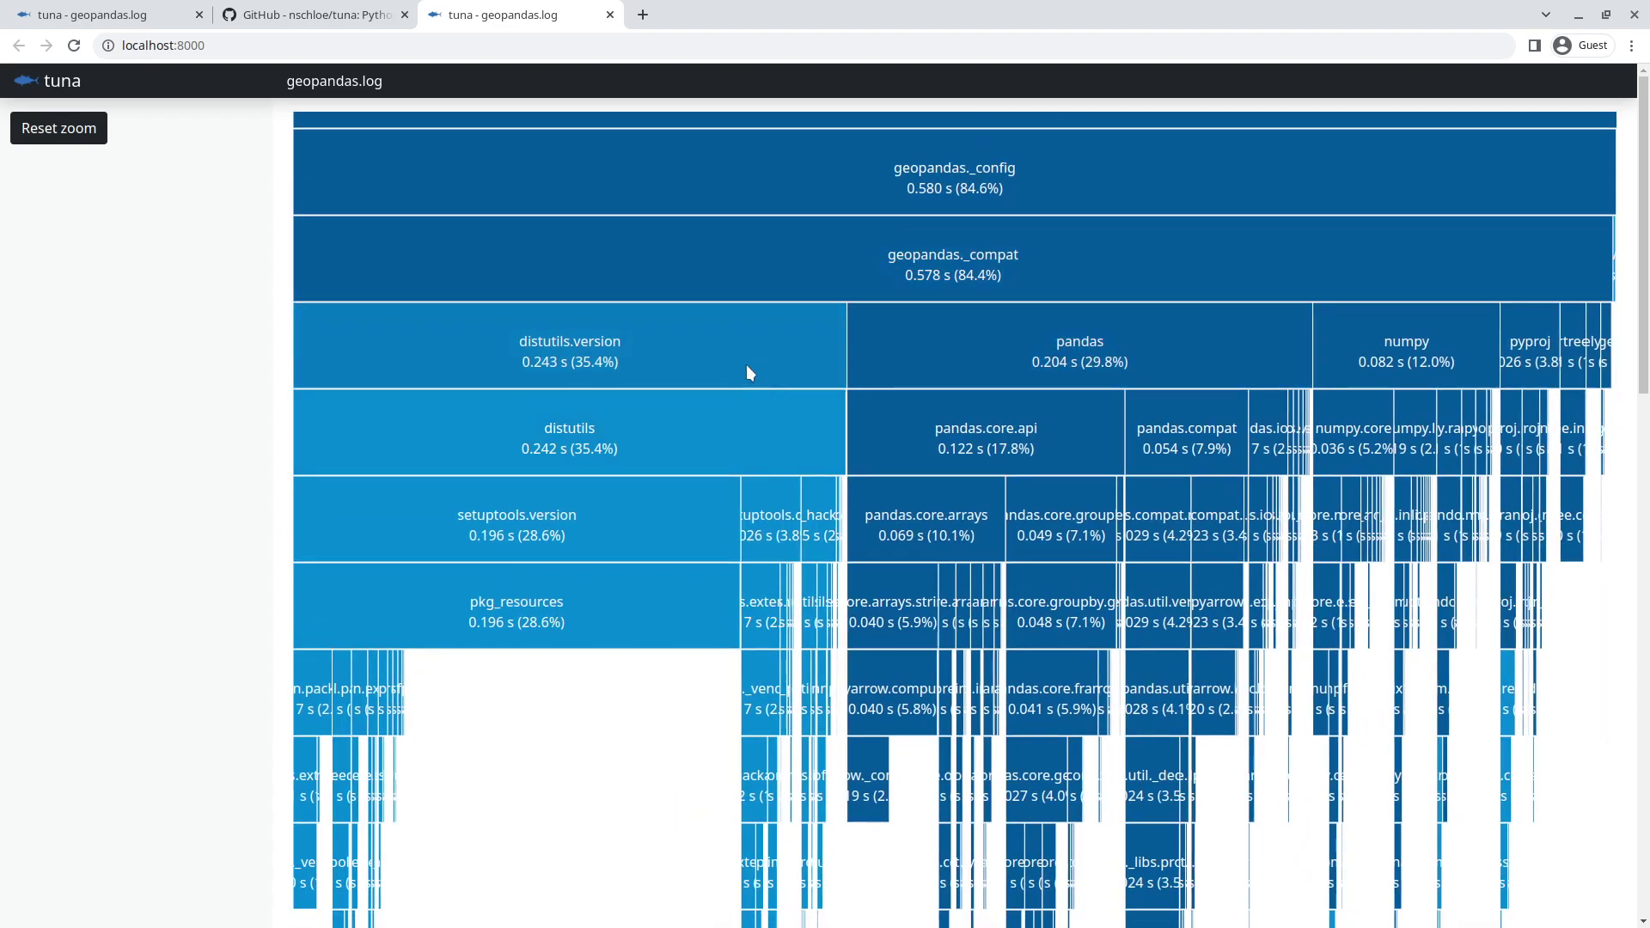
pyautogui.click(746, 364)
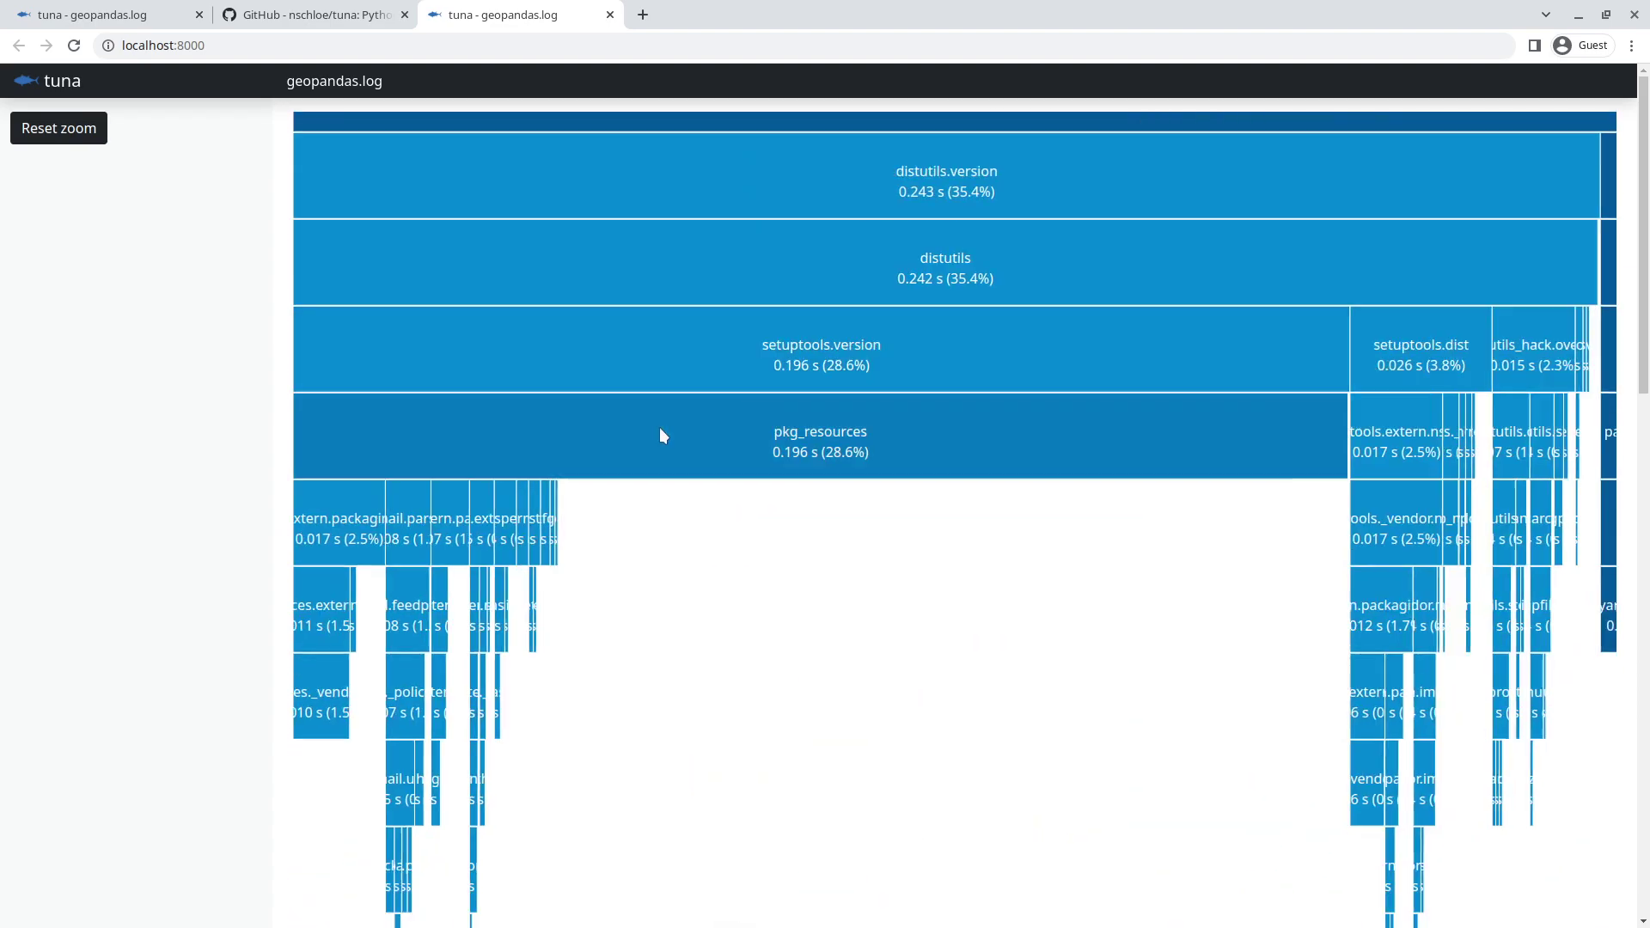
pyautogui.click(766, 353)
pyautogui.click(796, 281)
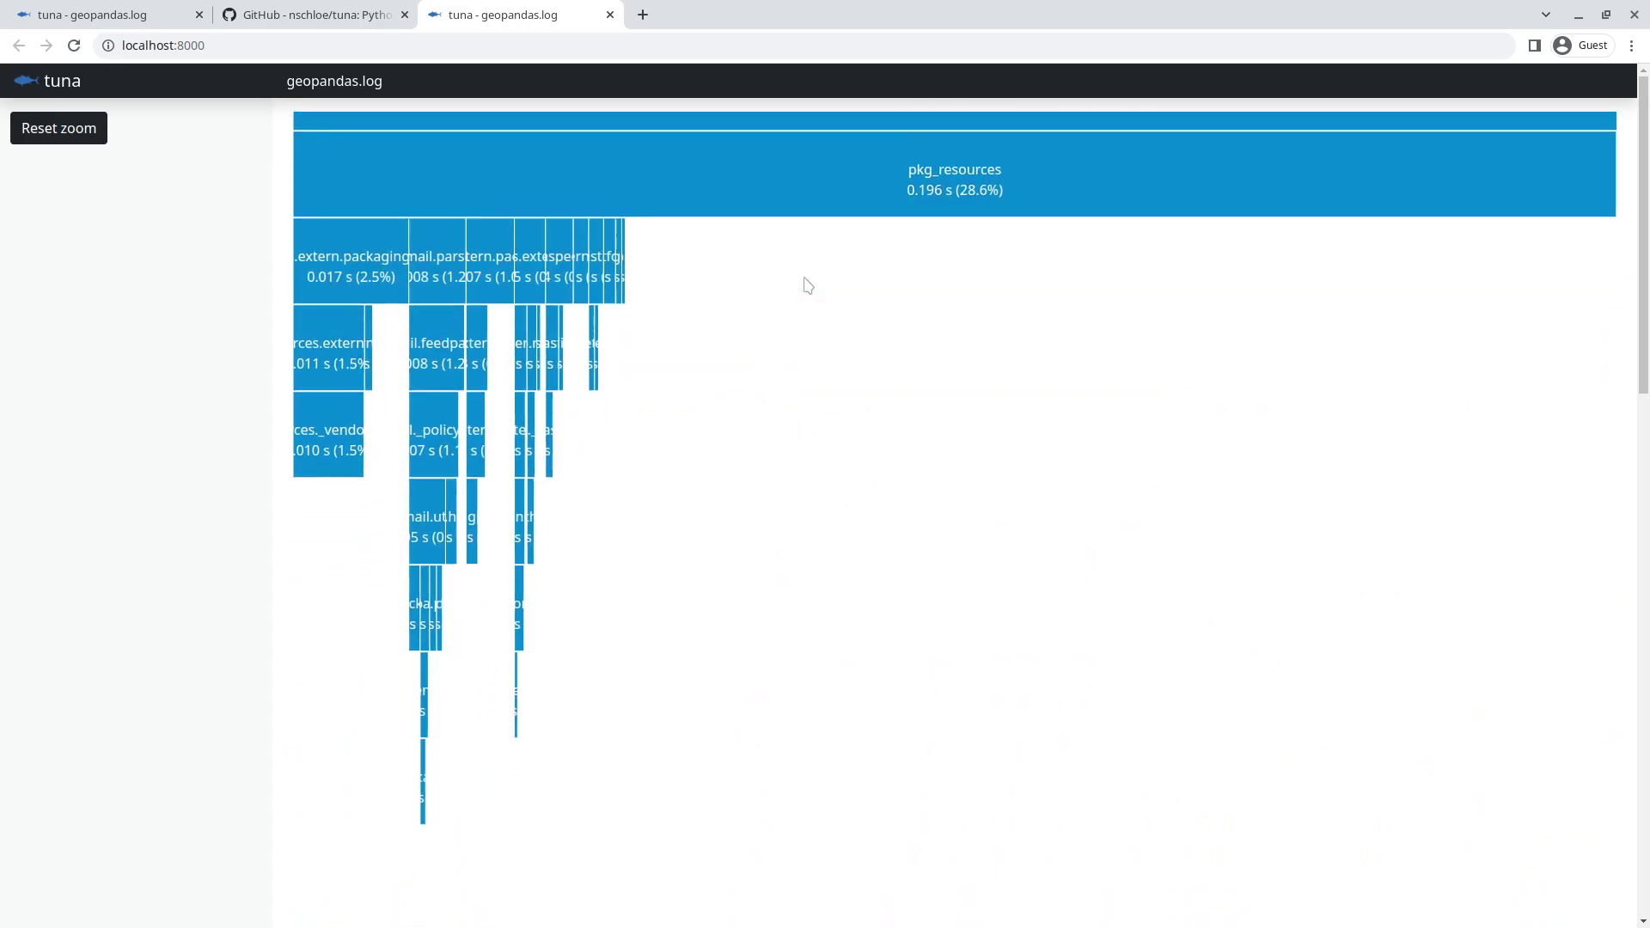
pyautogui.click(363, 261)
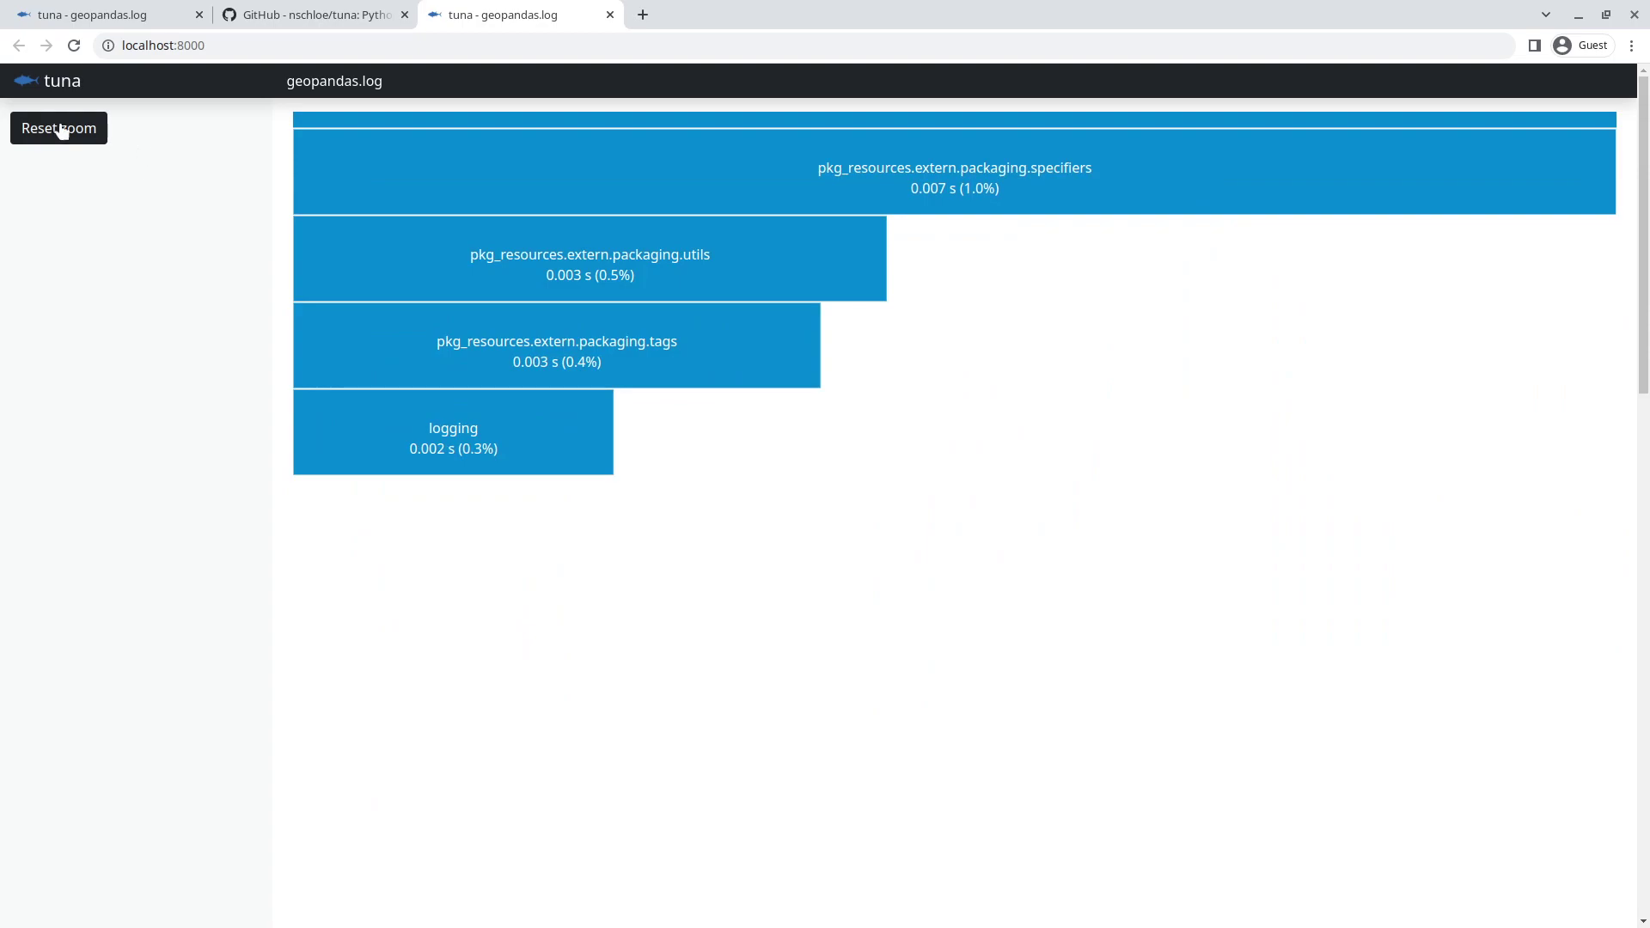
pyautogui.click(59, 135)
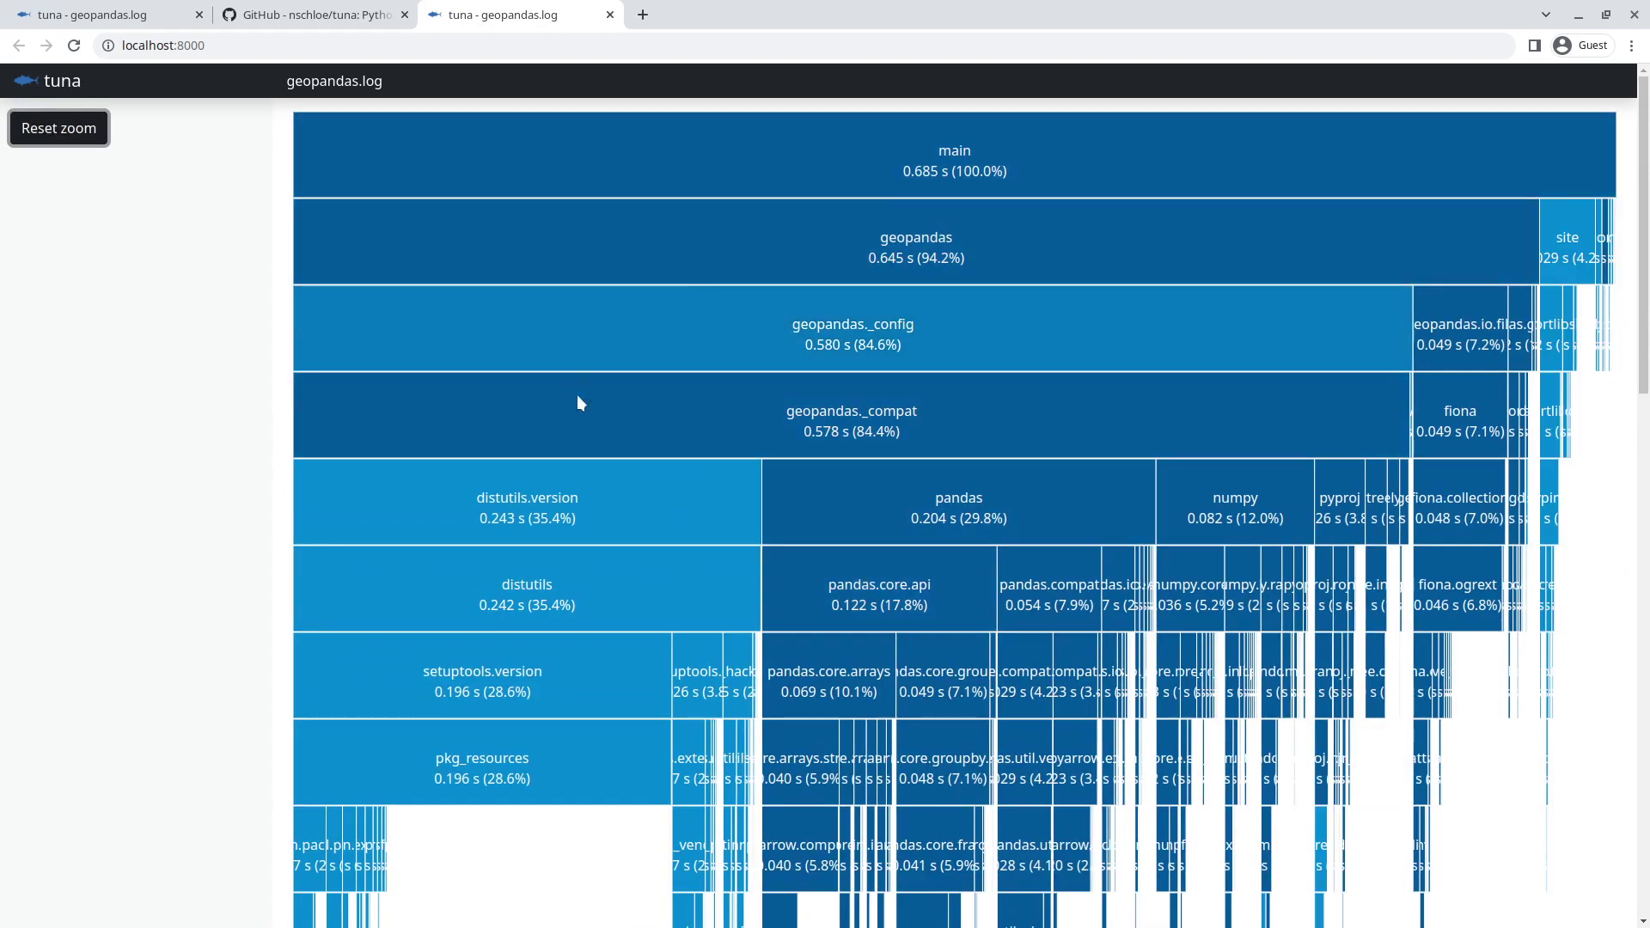
# Search Google for 'tuna github' in a new tab and open the nschloe/tuna repository
pyautogui.click(352, 20)
pyautogui.click(641, 15)
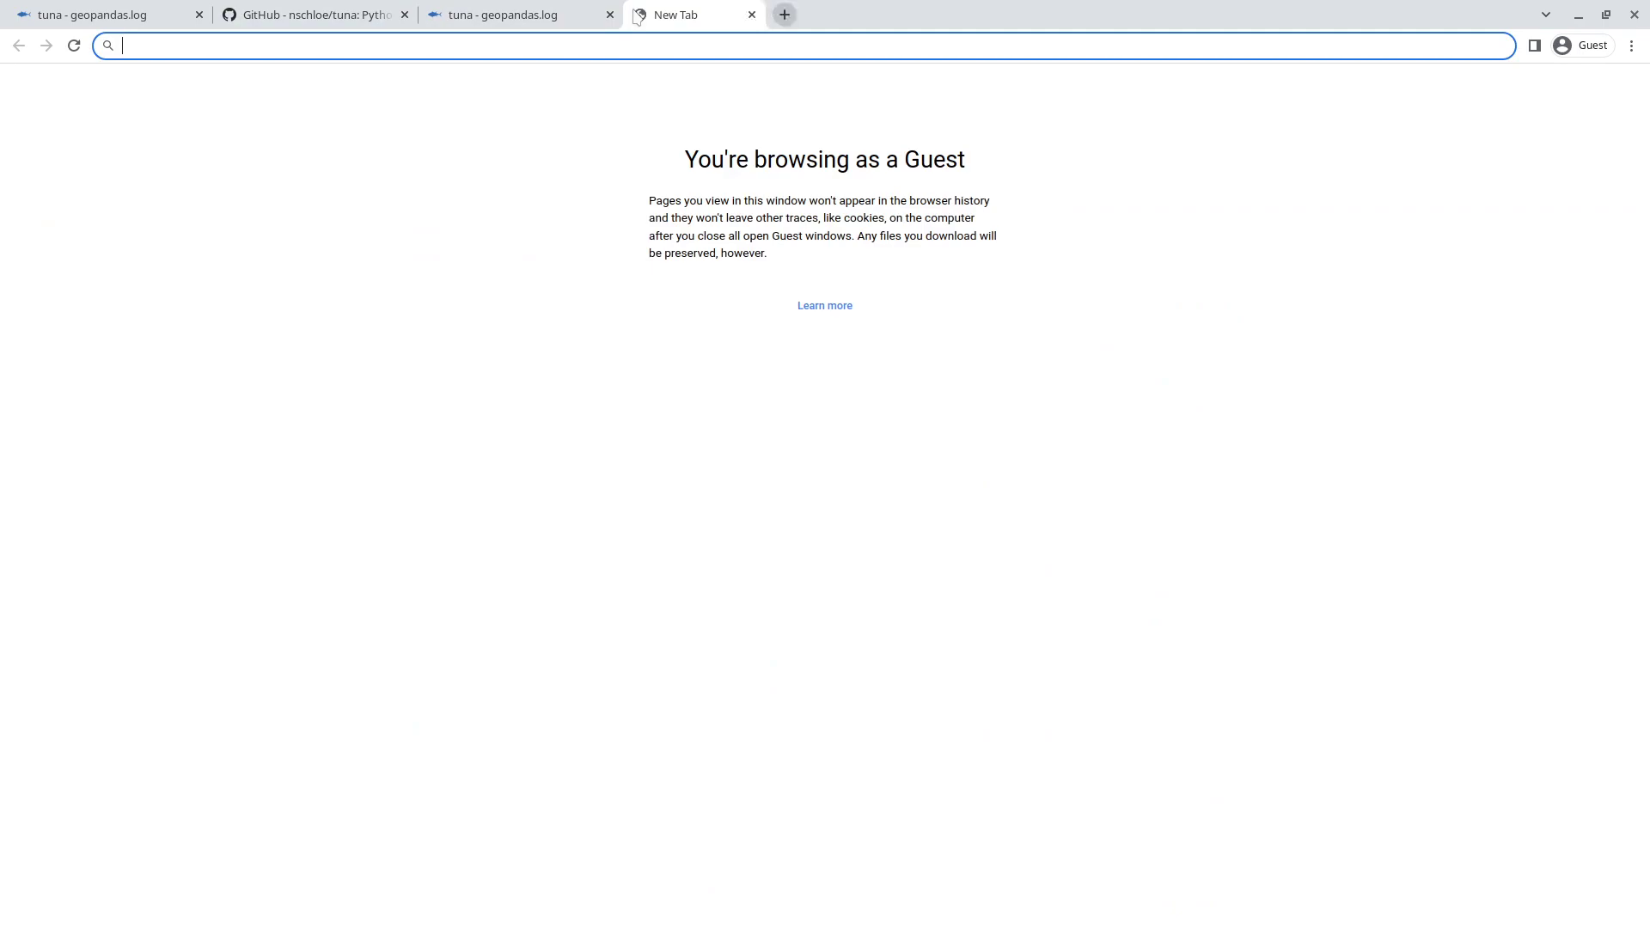
pyautogui.write('tuna github')
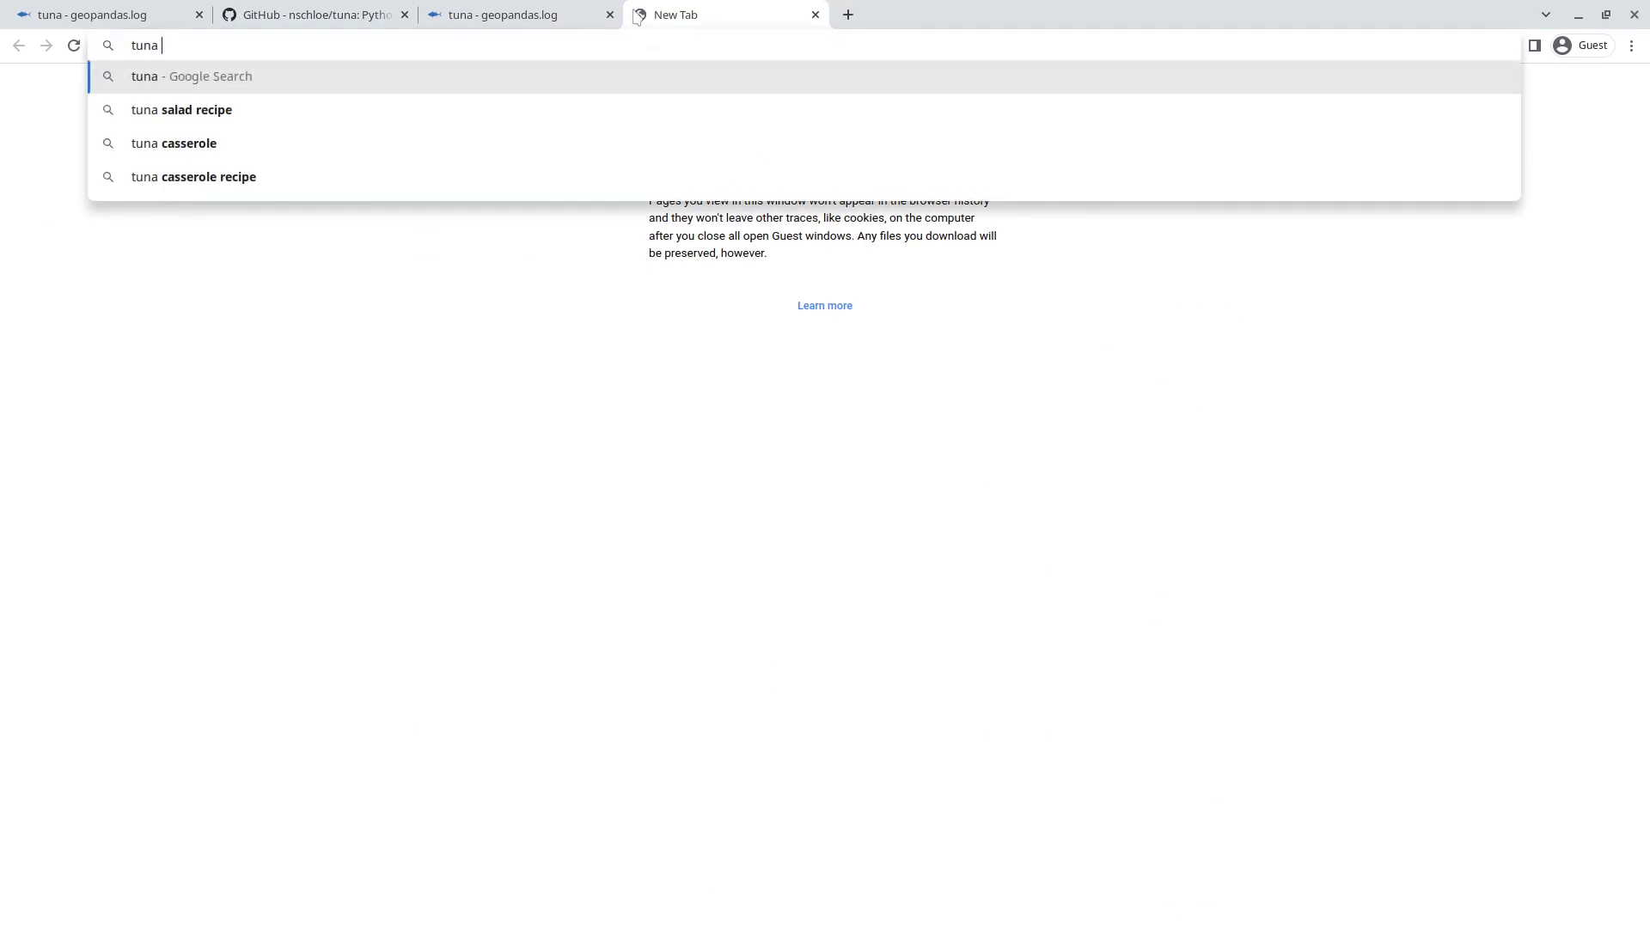
pyautogui.press('Return')
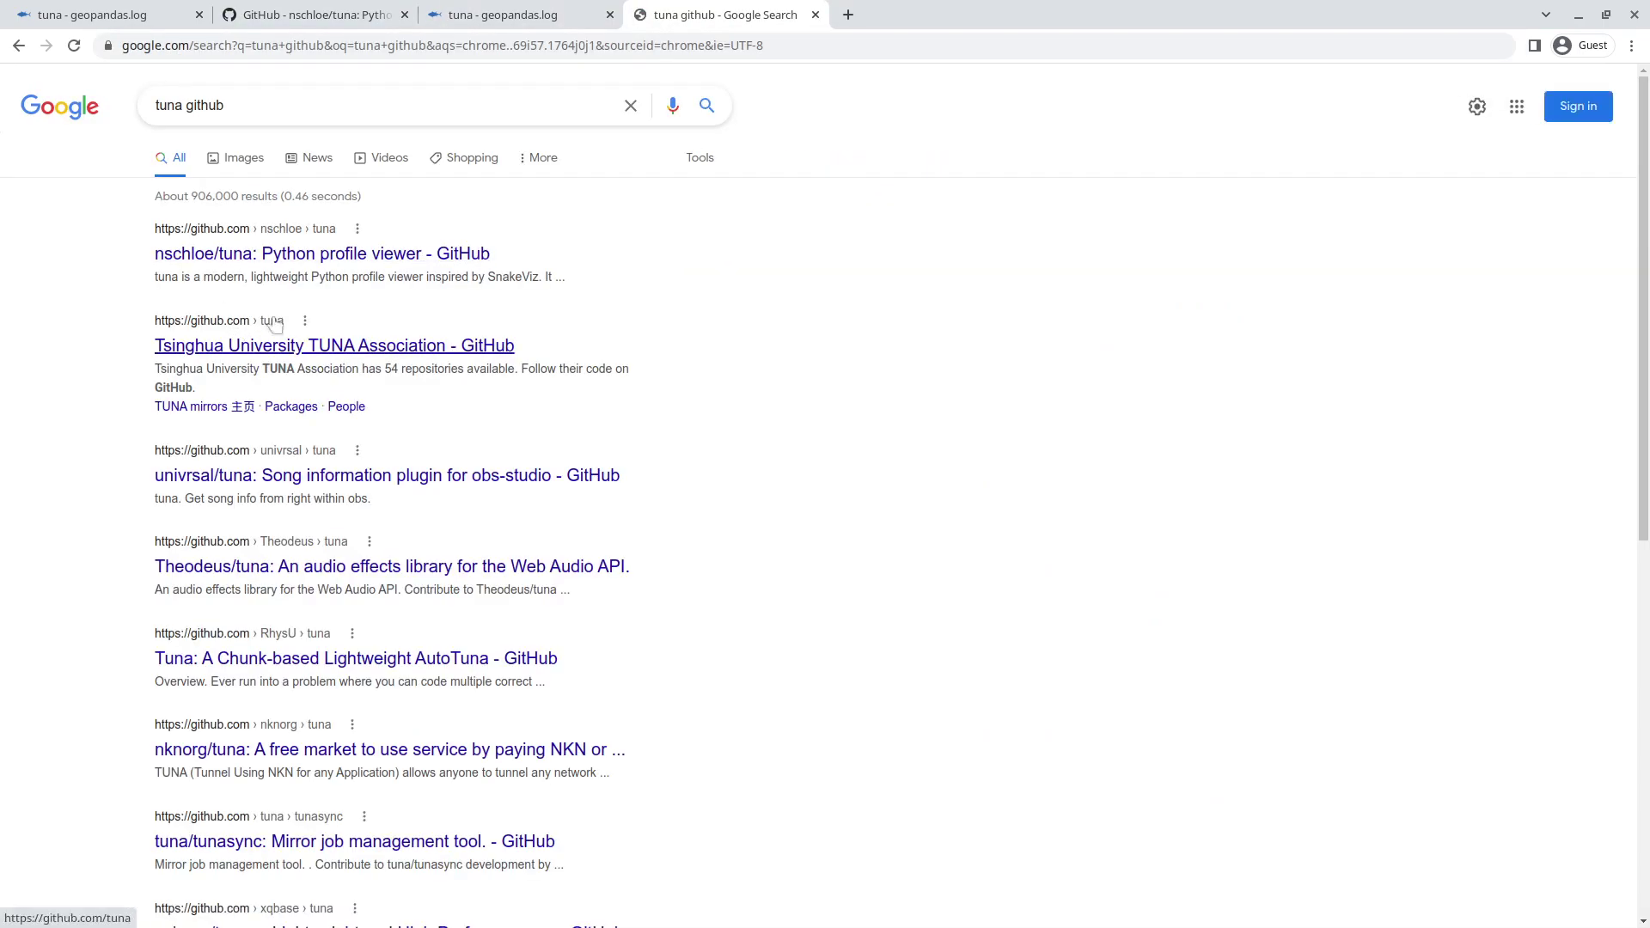
pyautogui.click(333, 261)
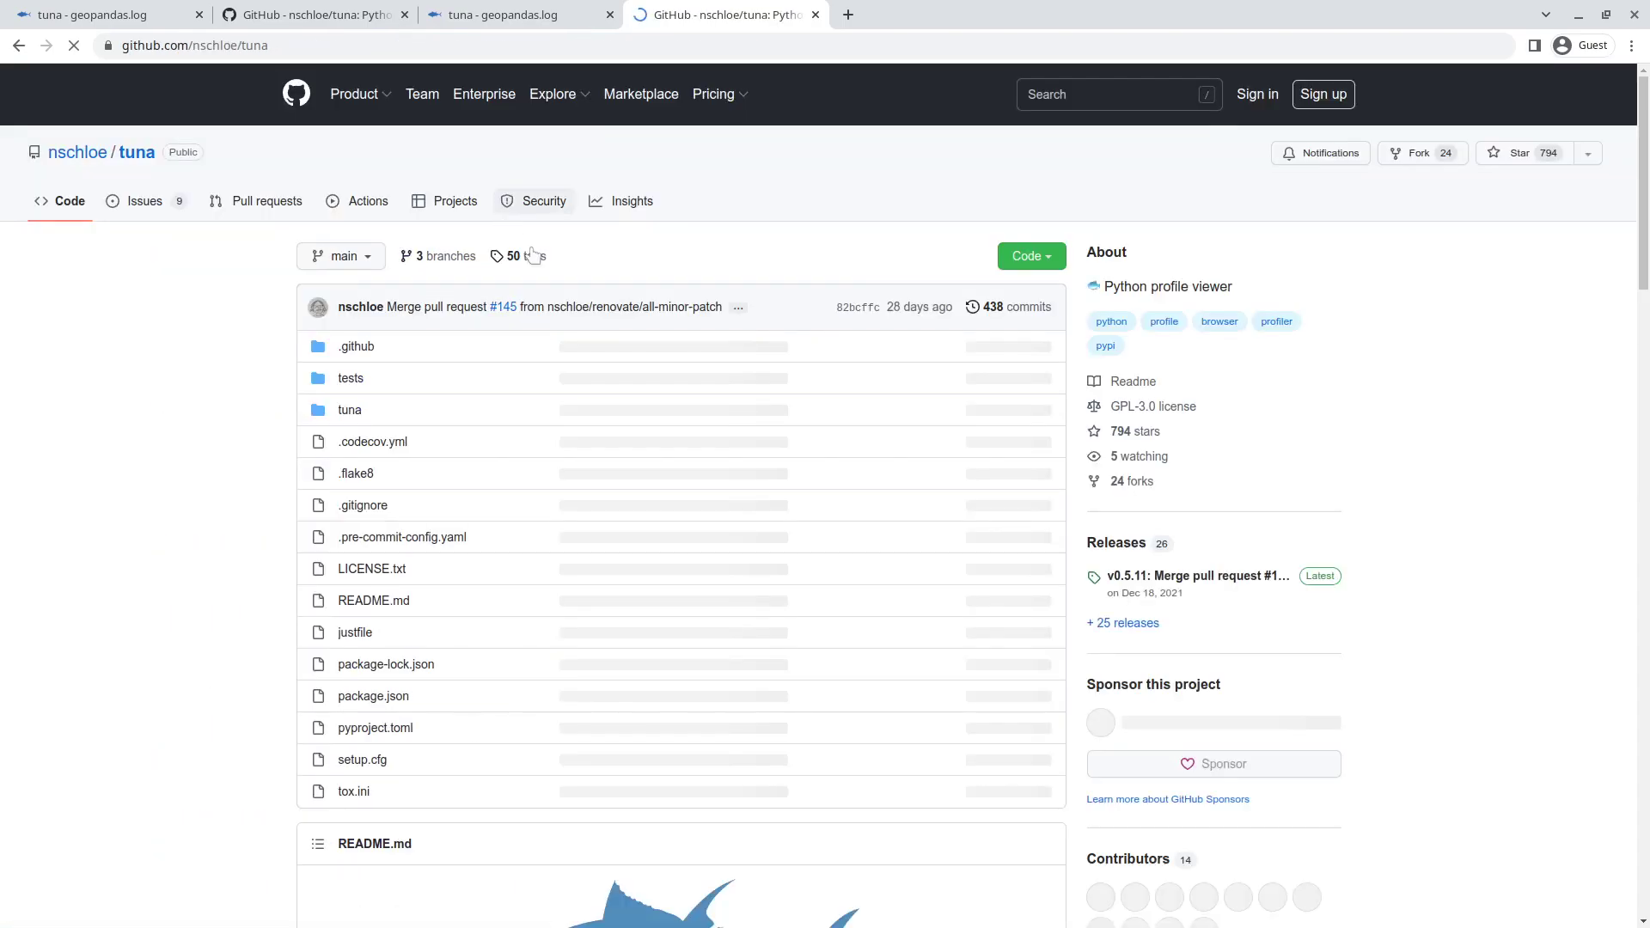
# Scroll the tuna README to Installation, then back to the 'python -X importtime yourfile.py 2> import.log' command
pyautogui.scroll(-8, 1619, 339)
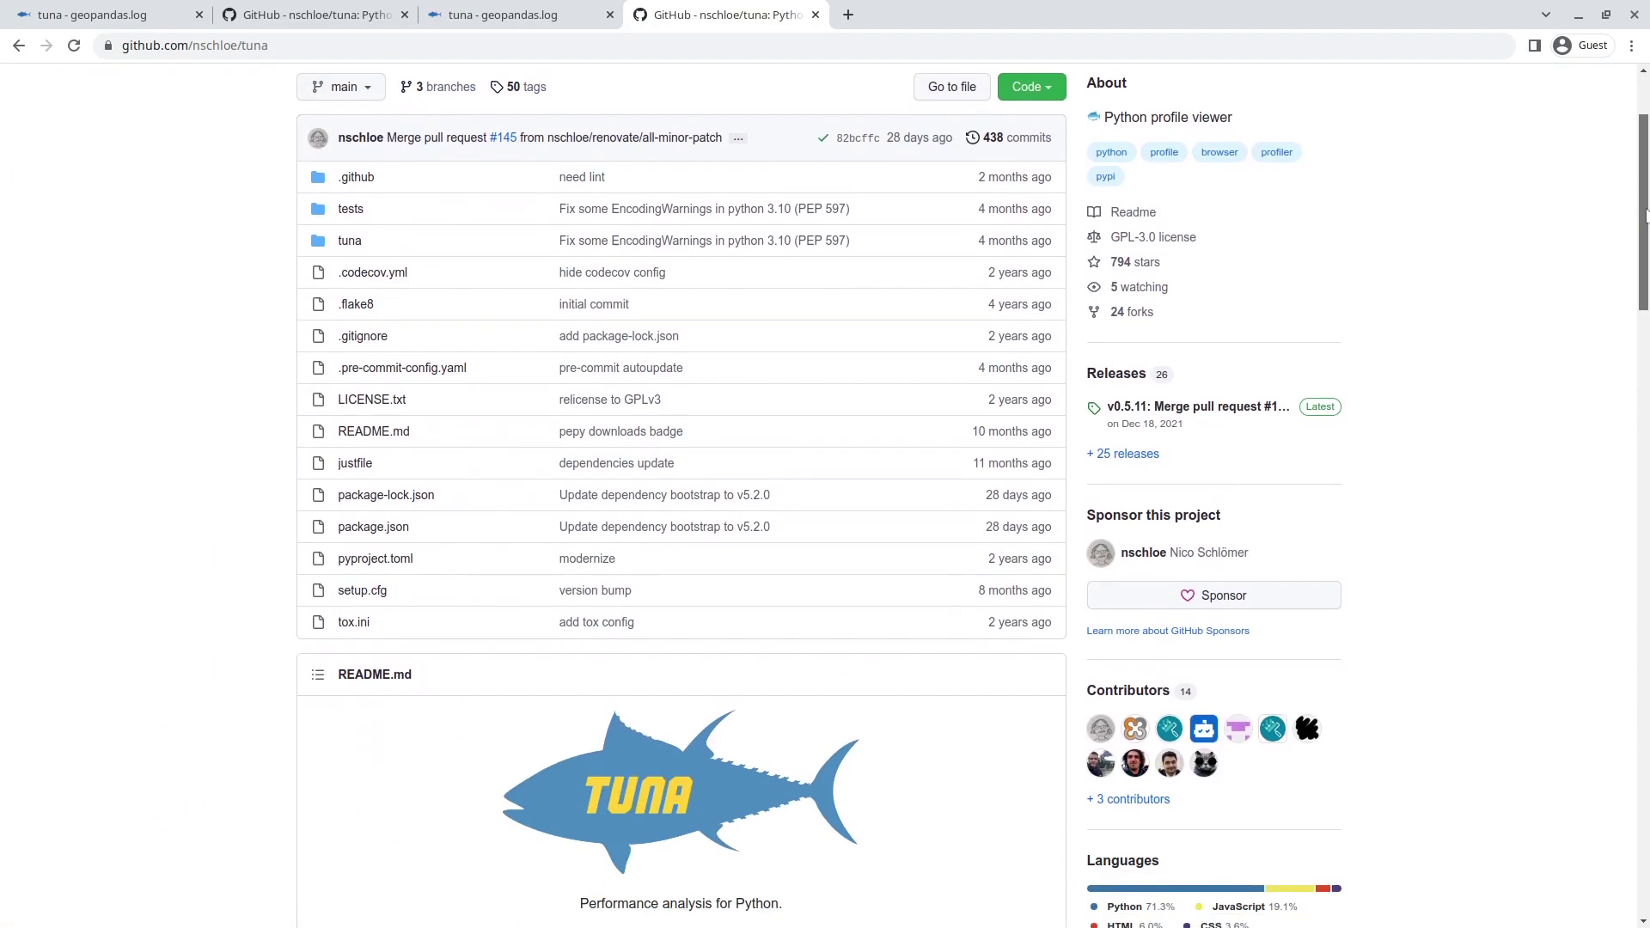
pyautogui.scroll(-20, 1619, 340)
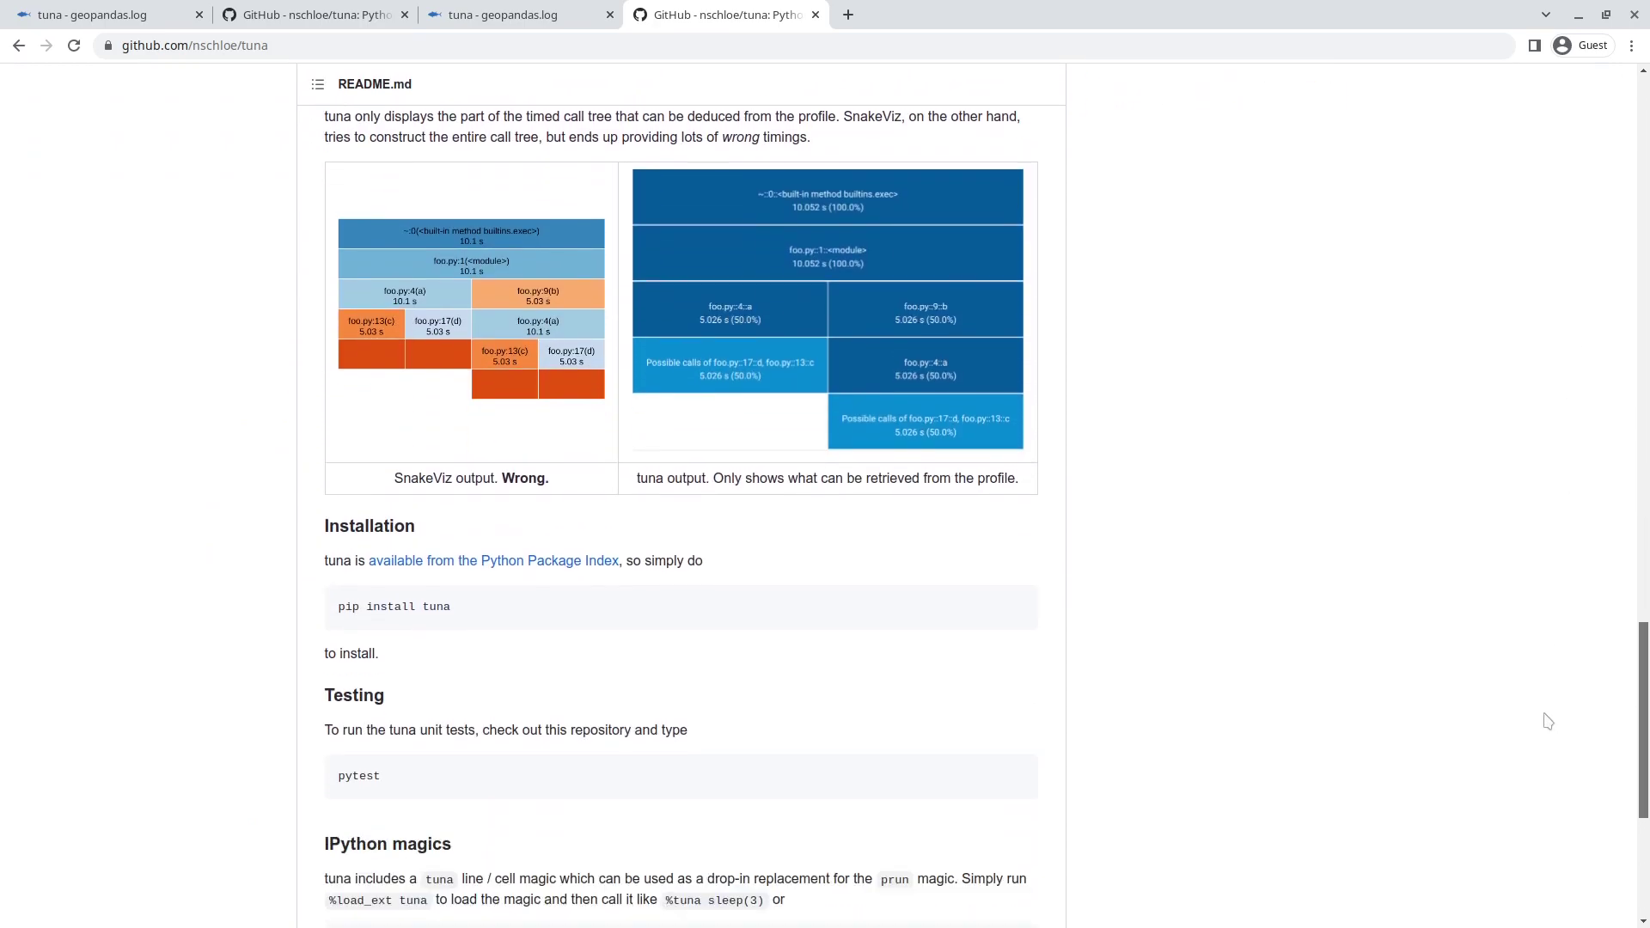
pyautogui.scroll(-2, 1549, 779)
pyautogui.scroll(2, 1547, 781)
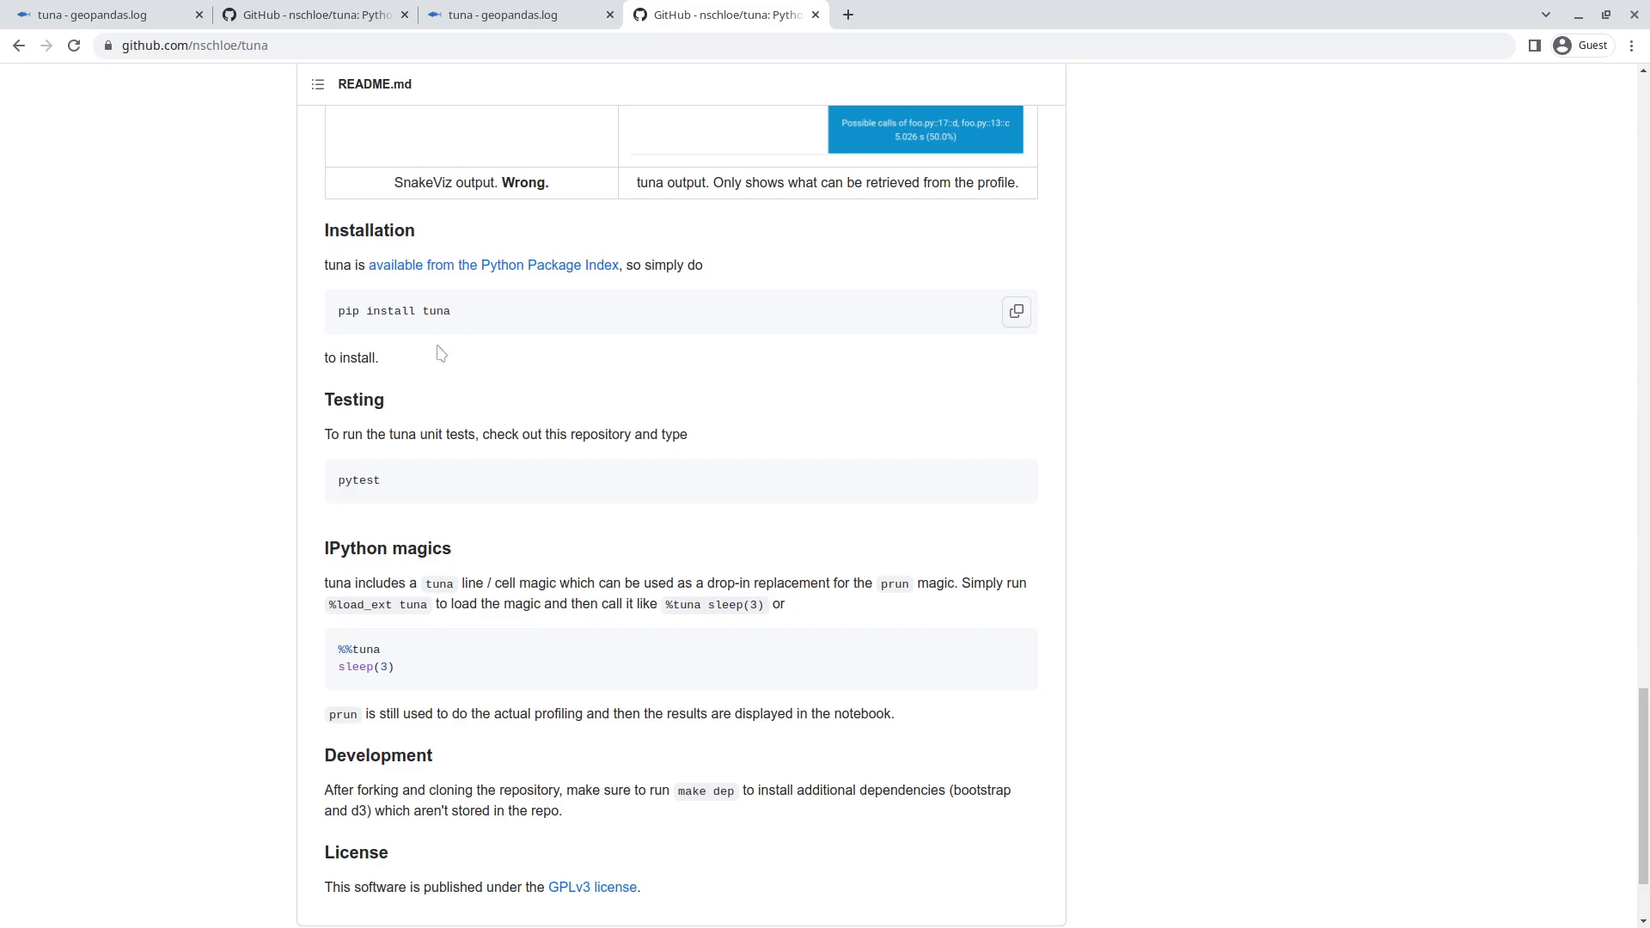
pyautogui.moveTo(1638, 818); pyautogui.dragTo(1596, 268)
pyautogui.scroll(-8, 1596, 267)
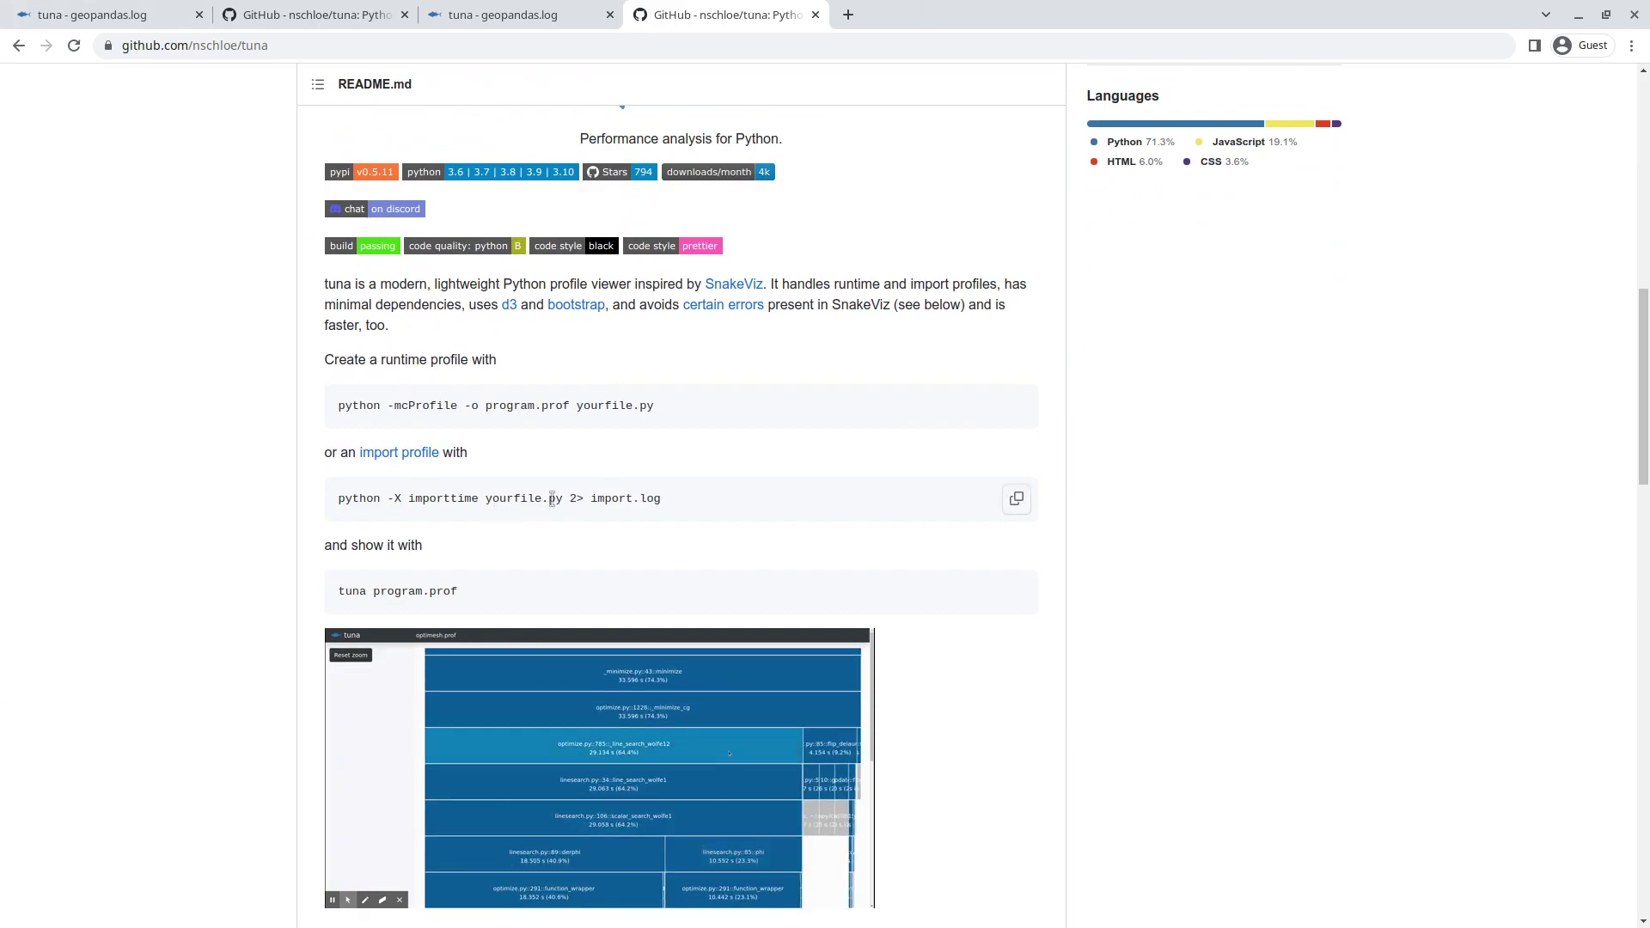
pyautogui.scroll(3, 556, 527)
pyautogui.scroll(1, 591, 685)
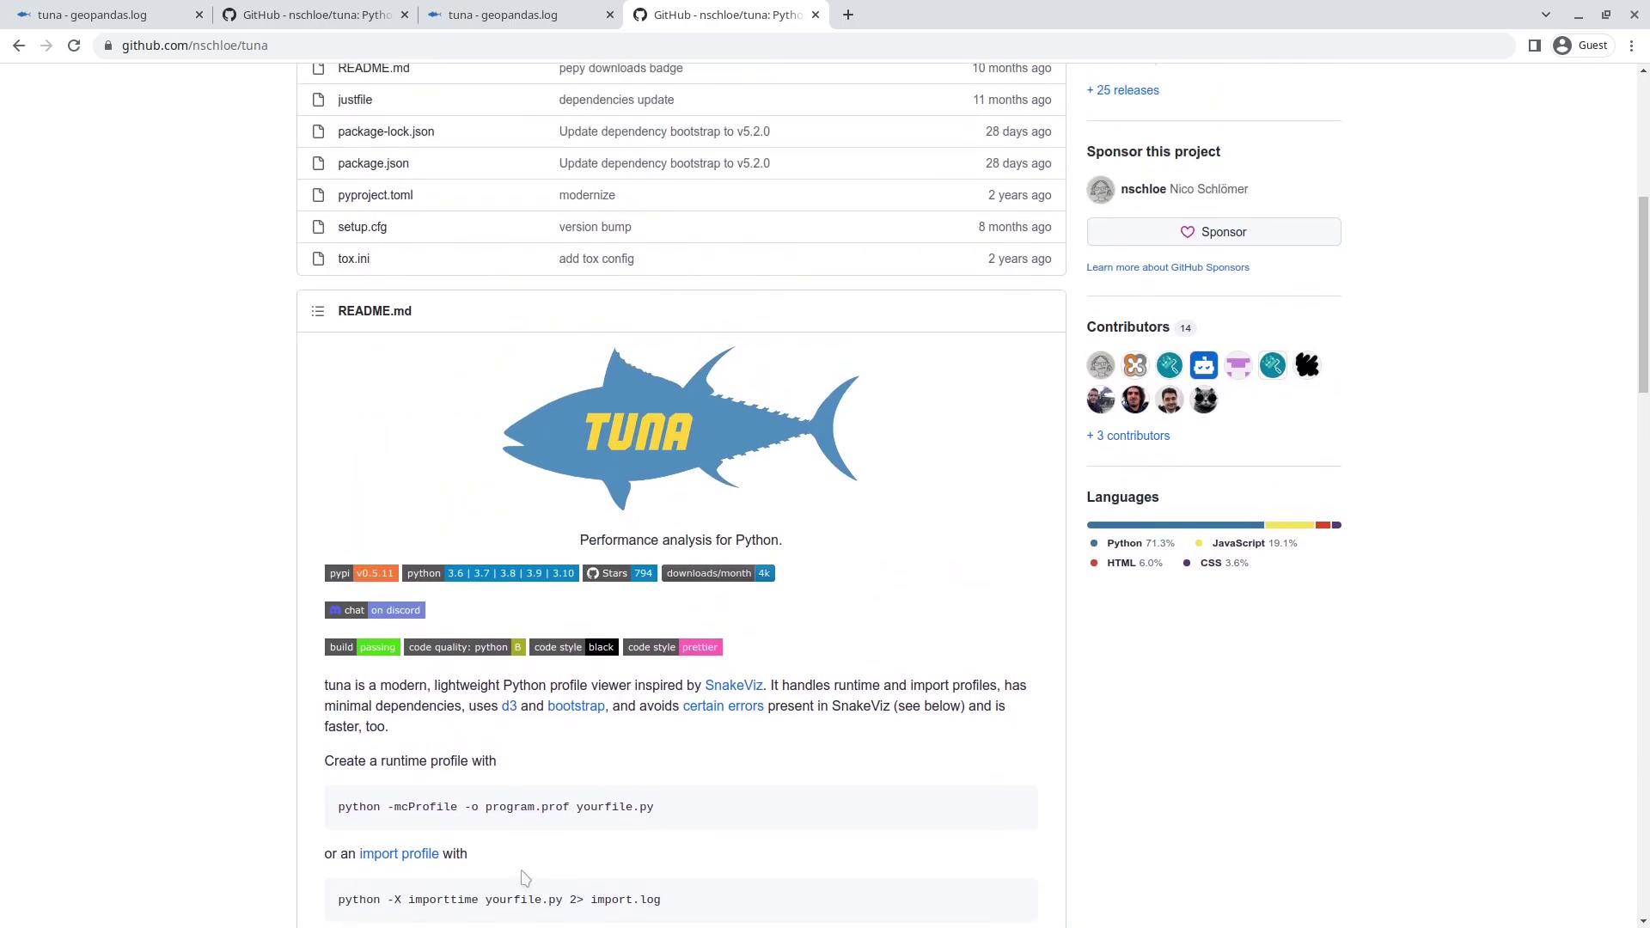
pyautogui.scroll(-1, 533, 859)
pyautogui.moveTo(446, 857); pyautogui.dragTo(739, 859)
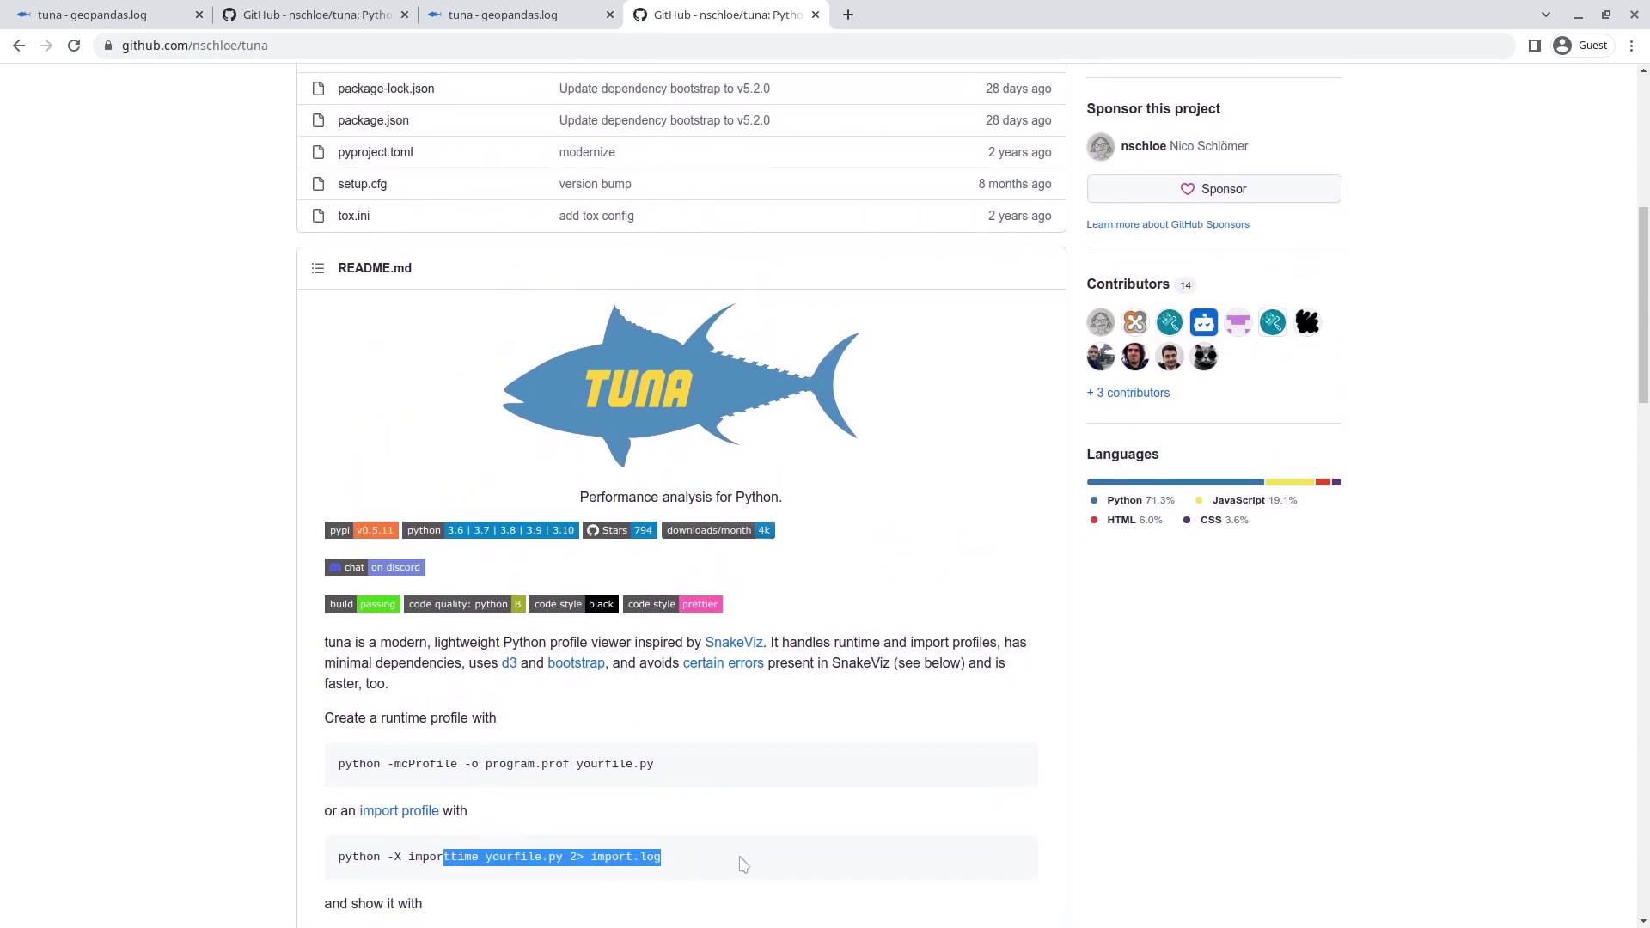
# Run 'pip install tuna' in a new Konsole window, confirming tuna 0.5.11 is already installed
pyautogui.click(765, 859)
pyautogui.hotkey('ctrl', 'alt', 't')
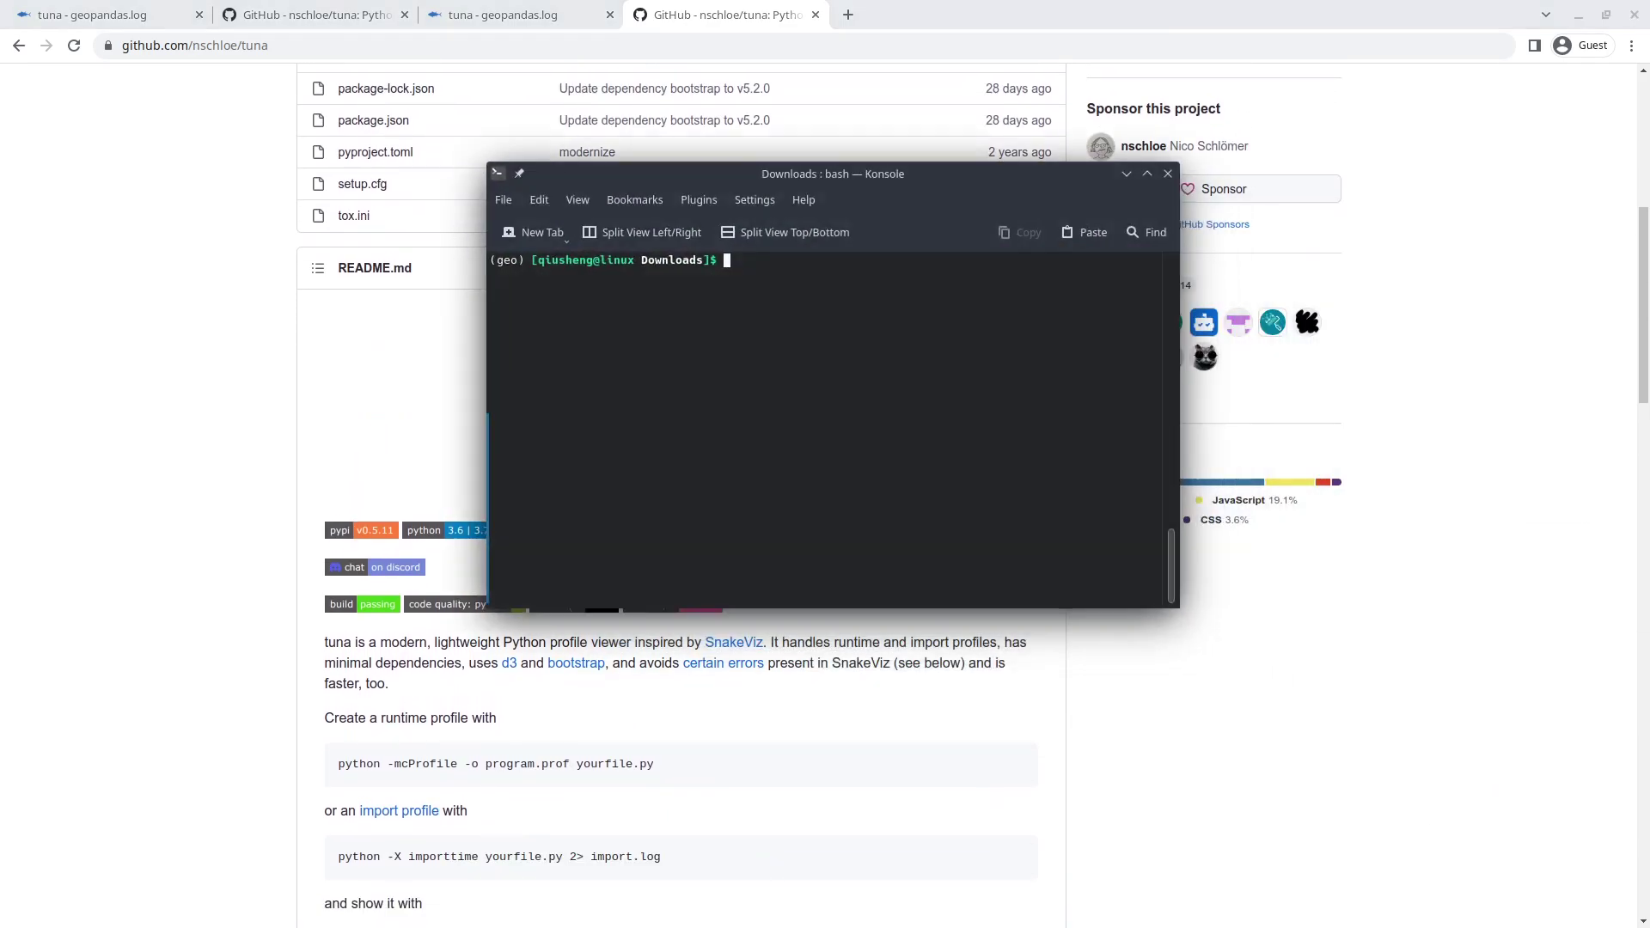
pyautogui.moveTo(873, 168)
pyautogui.mouseDown()
pyautogui.moveTo(1006, 188)
pyautogui.moveTo(950, 177)
pyautogui.mouseUp()
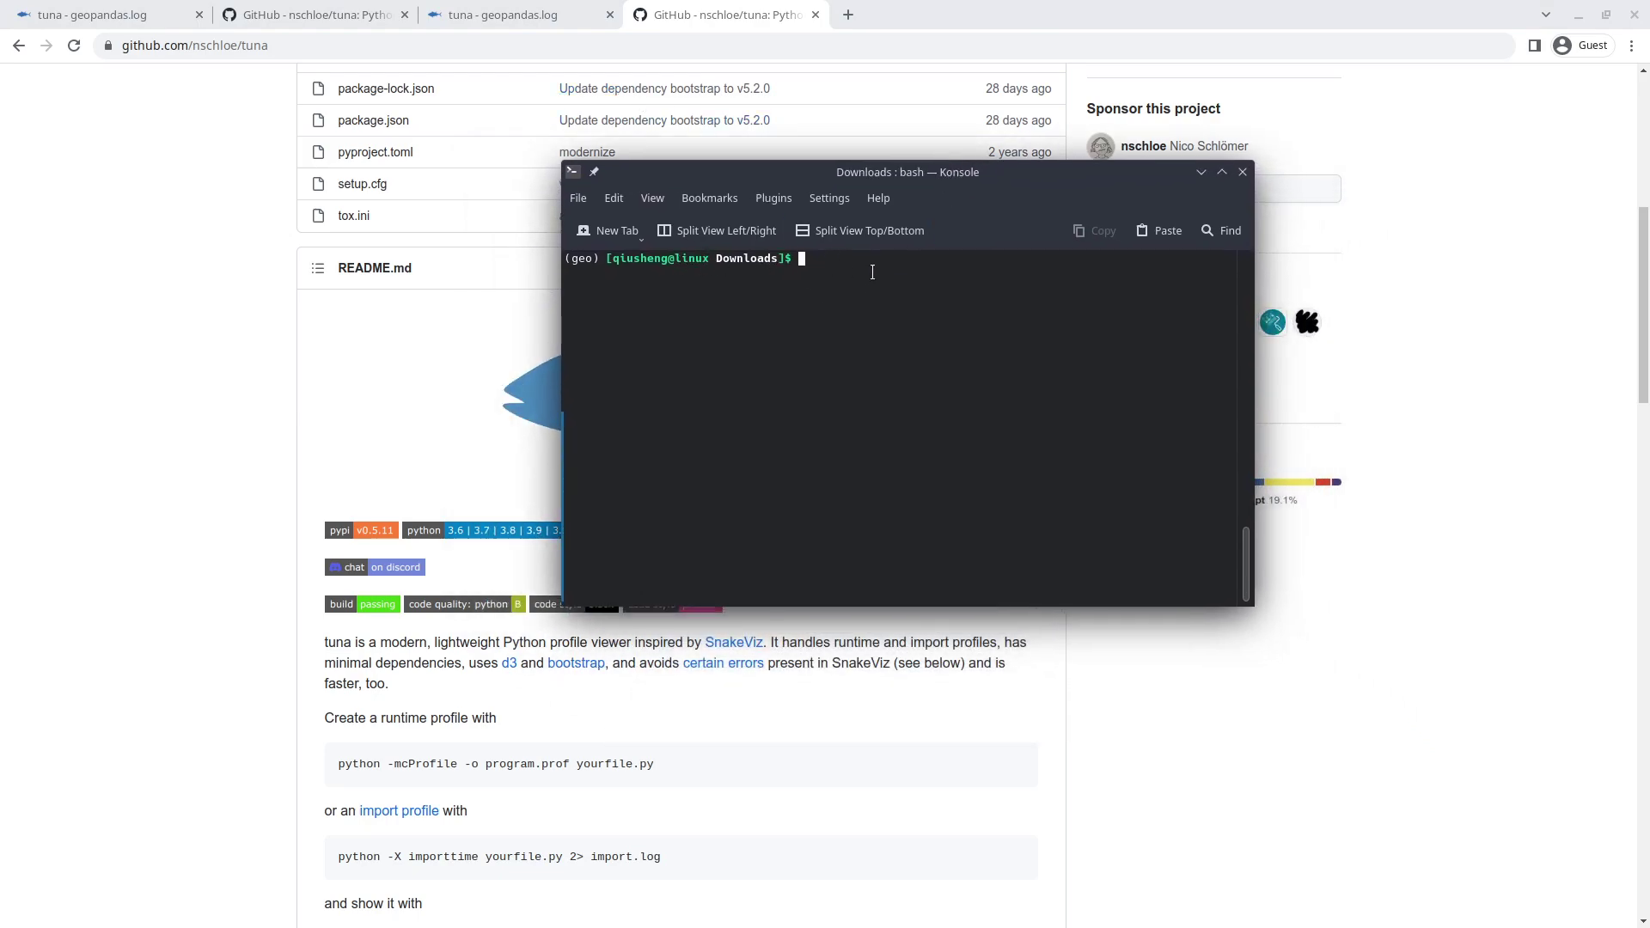
pyautogui.write('pip install ')
pyautogui.write('tuna')
pyautogui.press('Return')
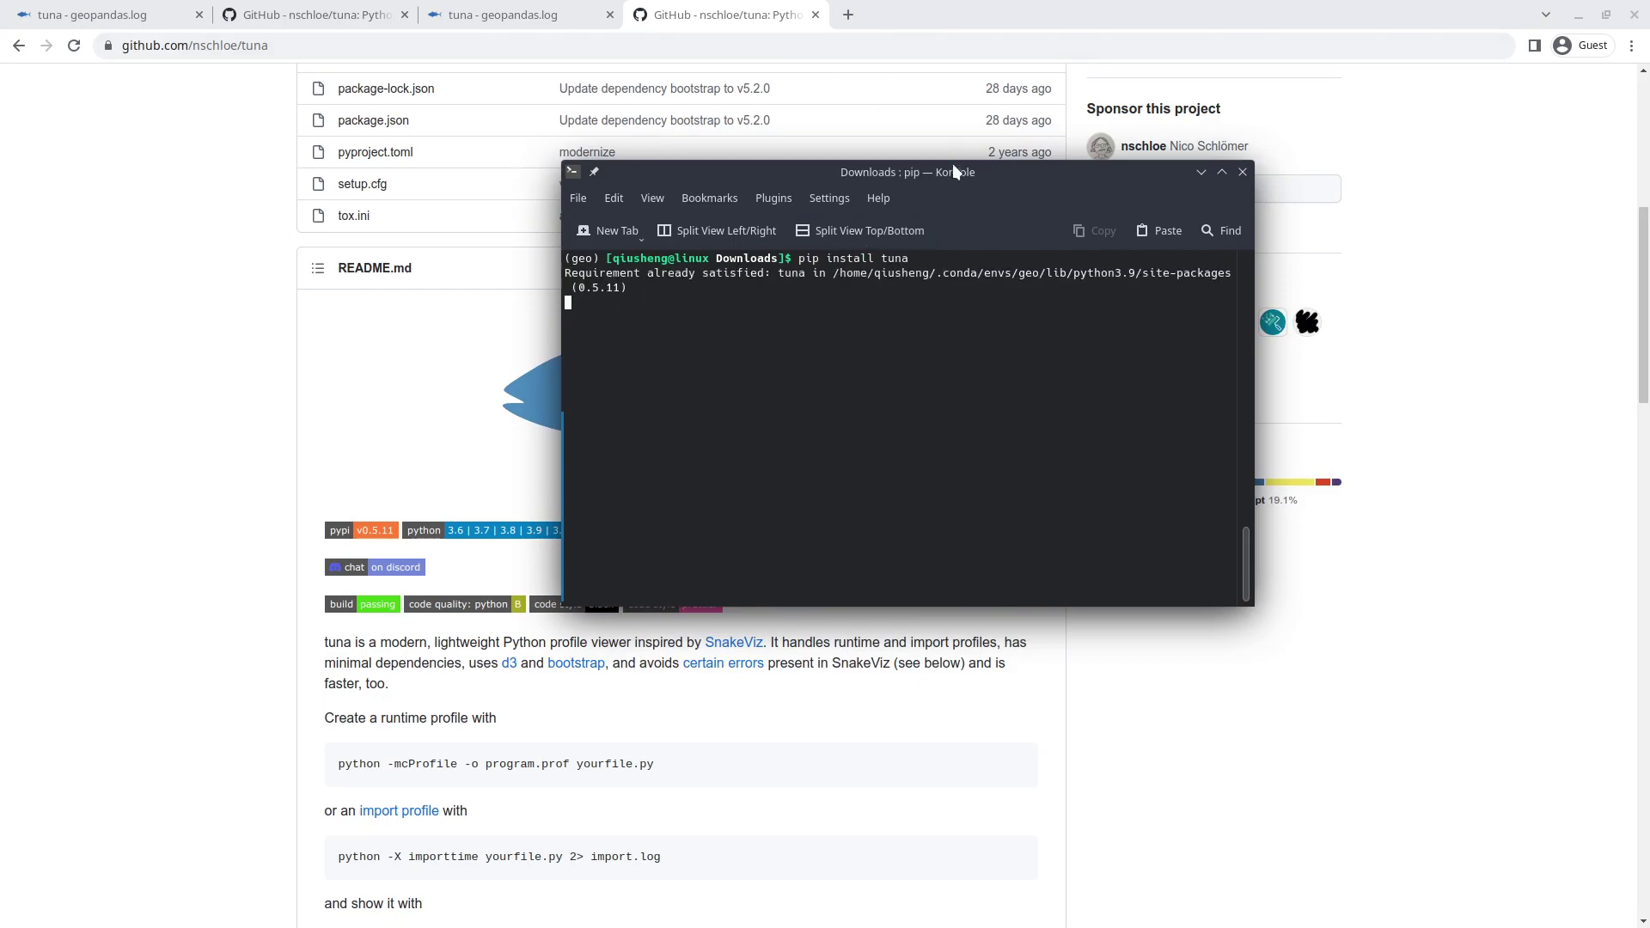
pyautogui.moveTo(996, 175)
pyautogui.mouseDown()
pyautogui.moveTo(937, 177)
pyautogui.moveTo(1299, 186)
pyautogui.moveTo(960, 178)
pyautogui.moveTo(1227, 232)
pyautogui.mouseUp()
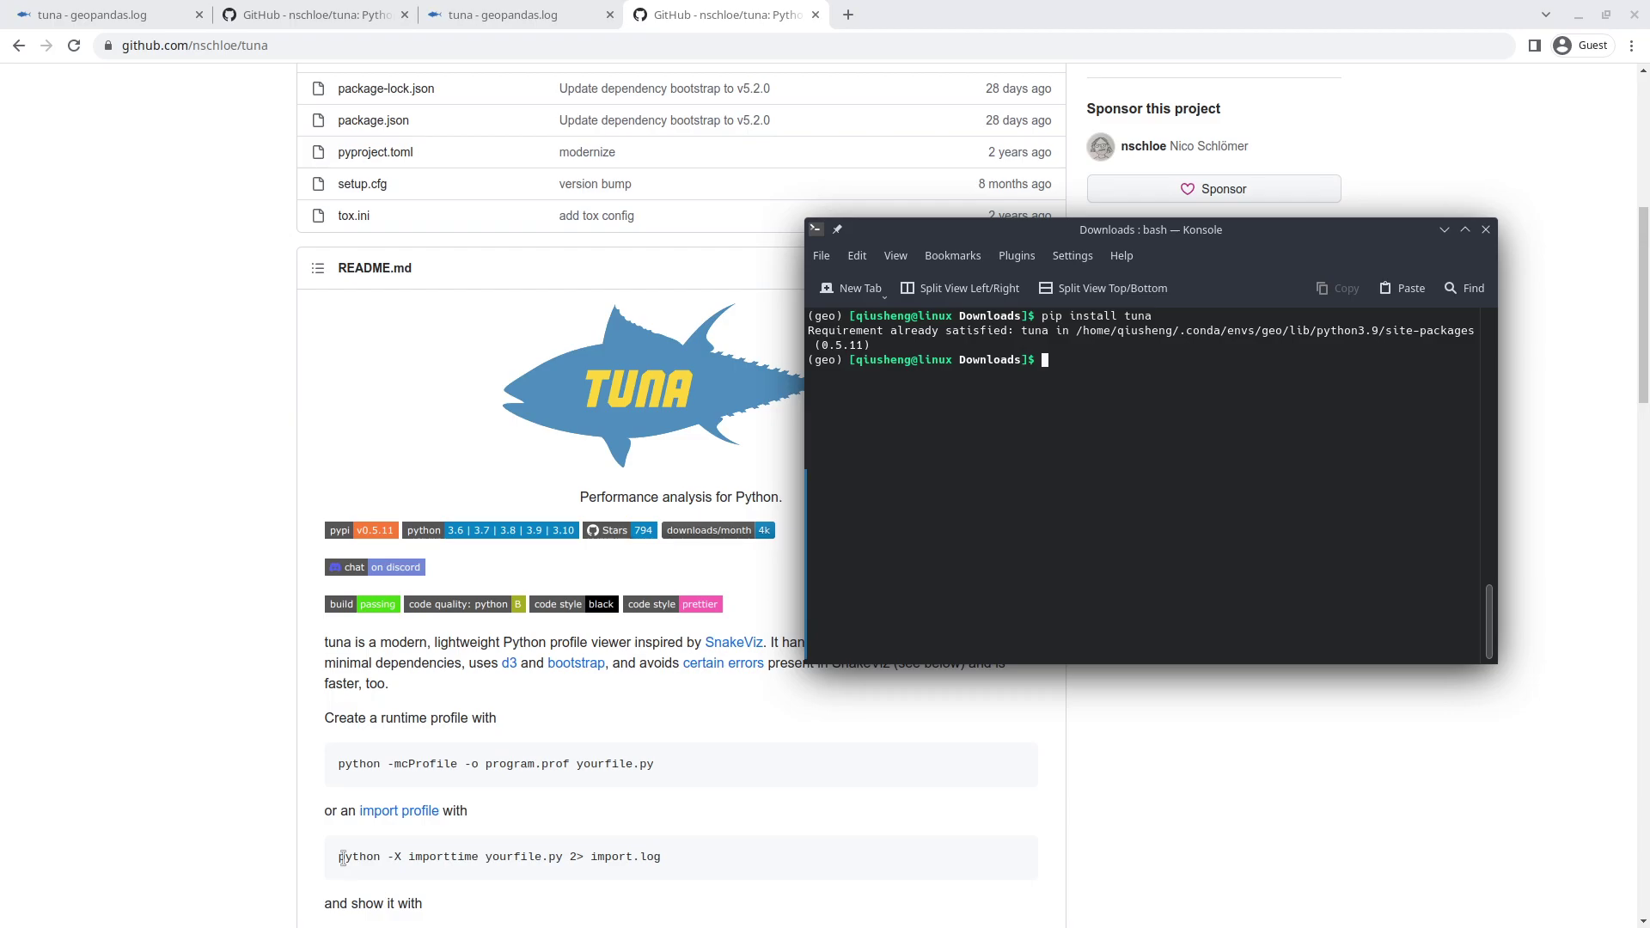
pyautogui.moveTo(342, 857); pyautogui.dragTo(516, 858)
# Copy the README's import-profile command and paste it at the Konsole prompt
pyautogui.click(711, 859)
pyautogui.tripleClick(712, 859)
pyautogui.press('super+c')
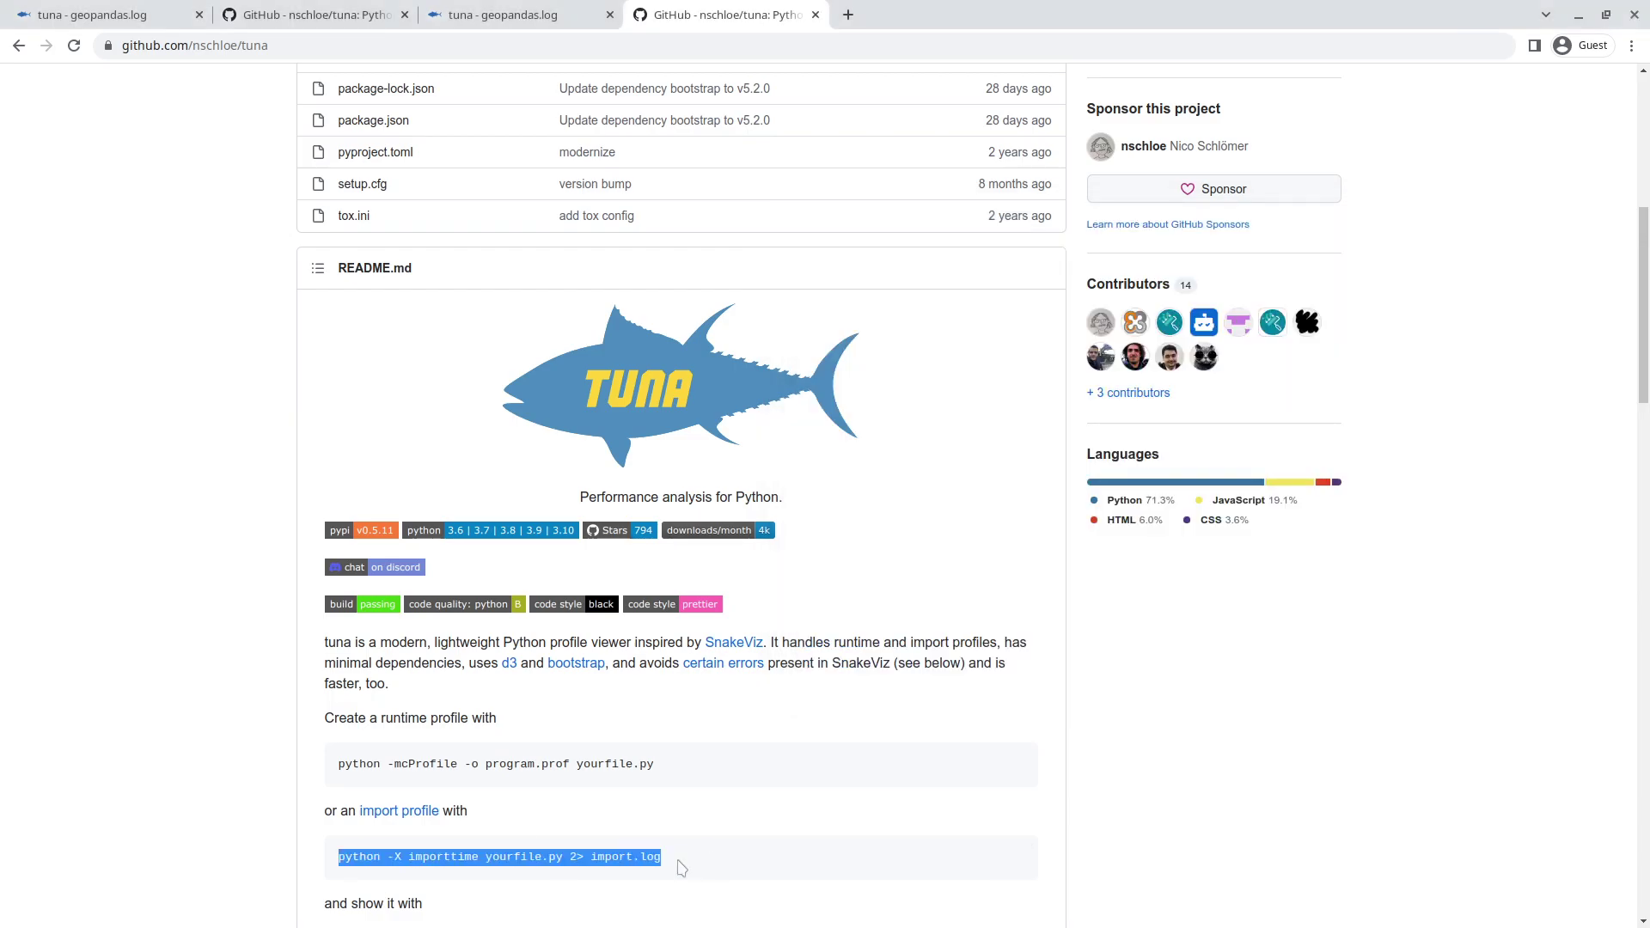
pyautogui.hotkey('alt', 'Tab')
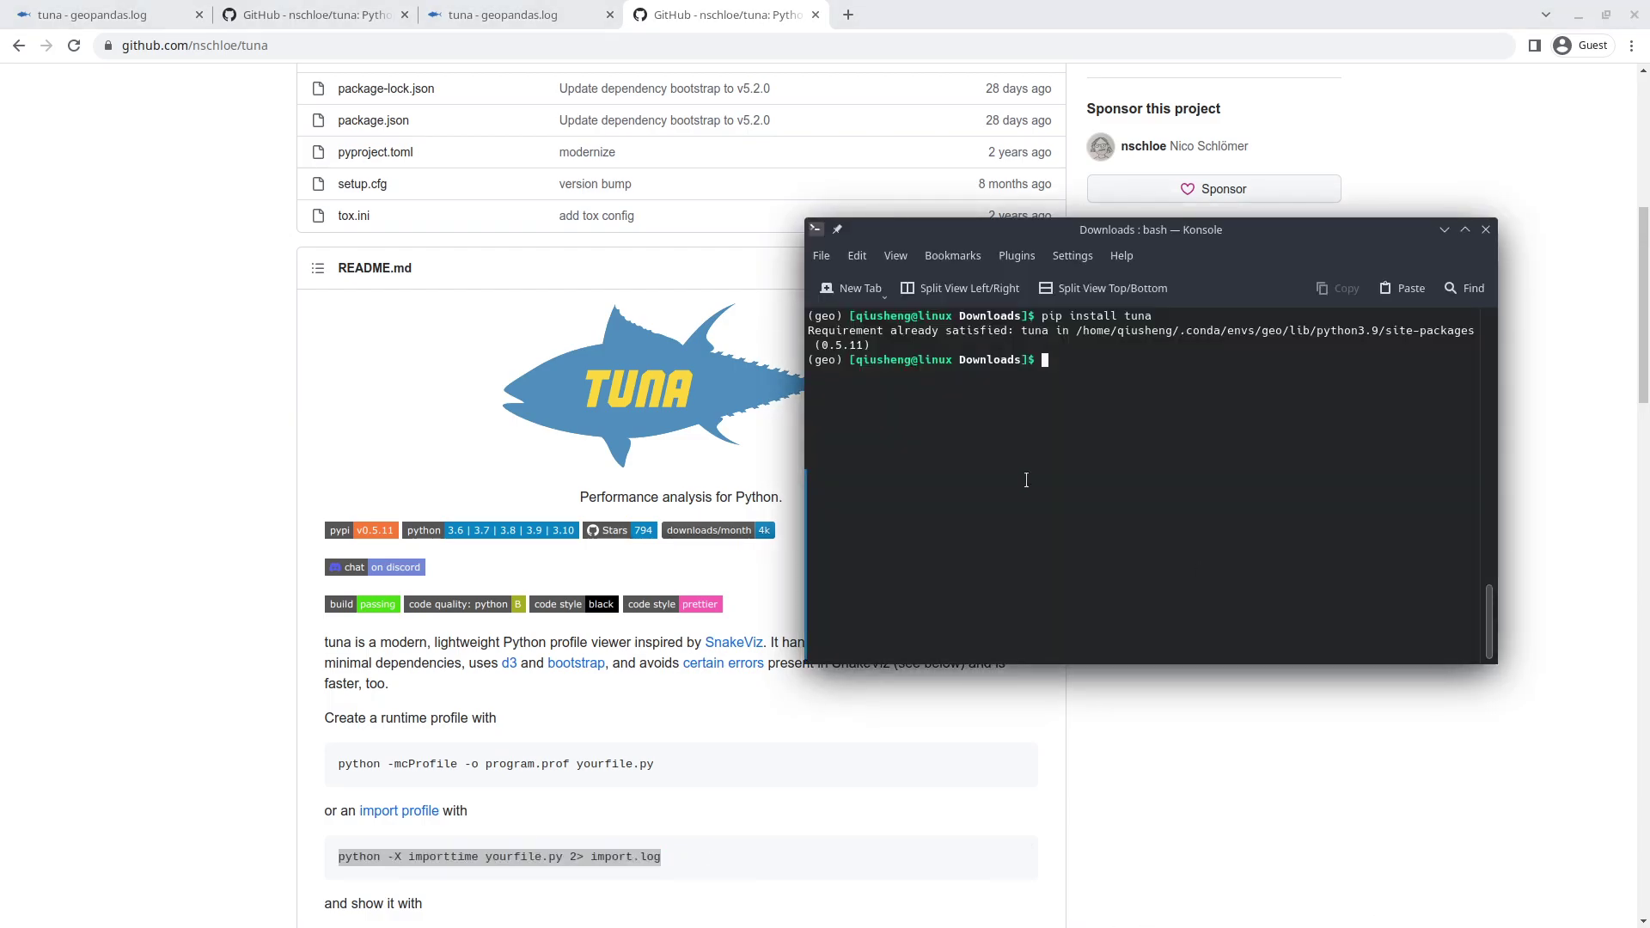
pyautogui.middleClick(1259, 447)
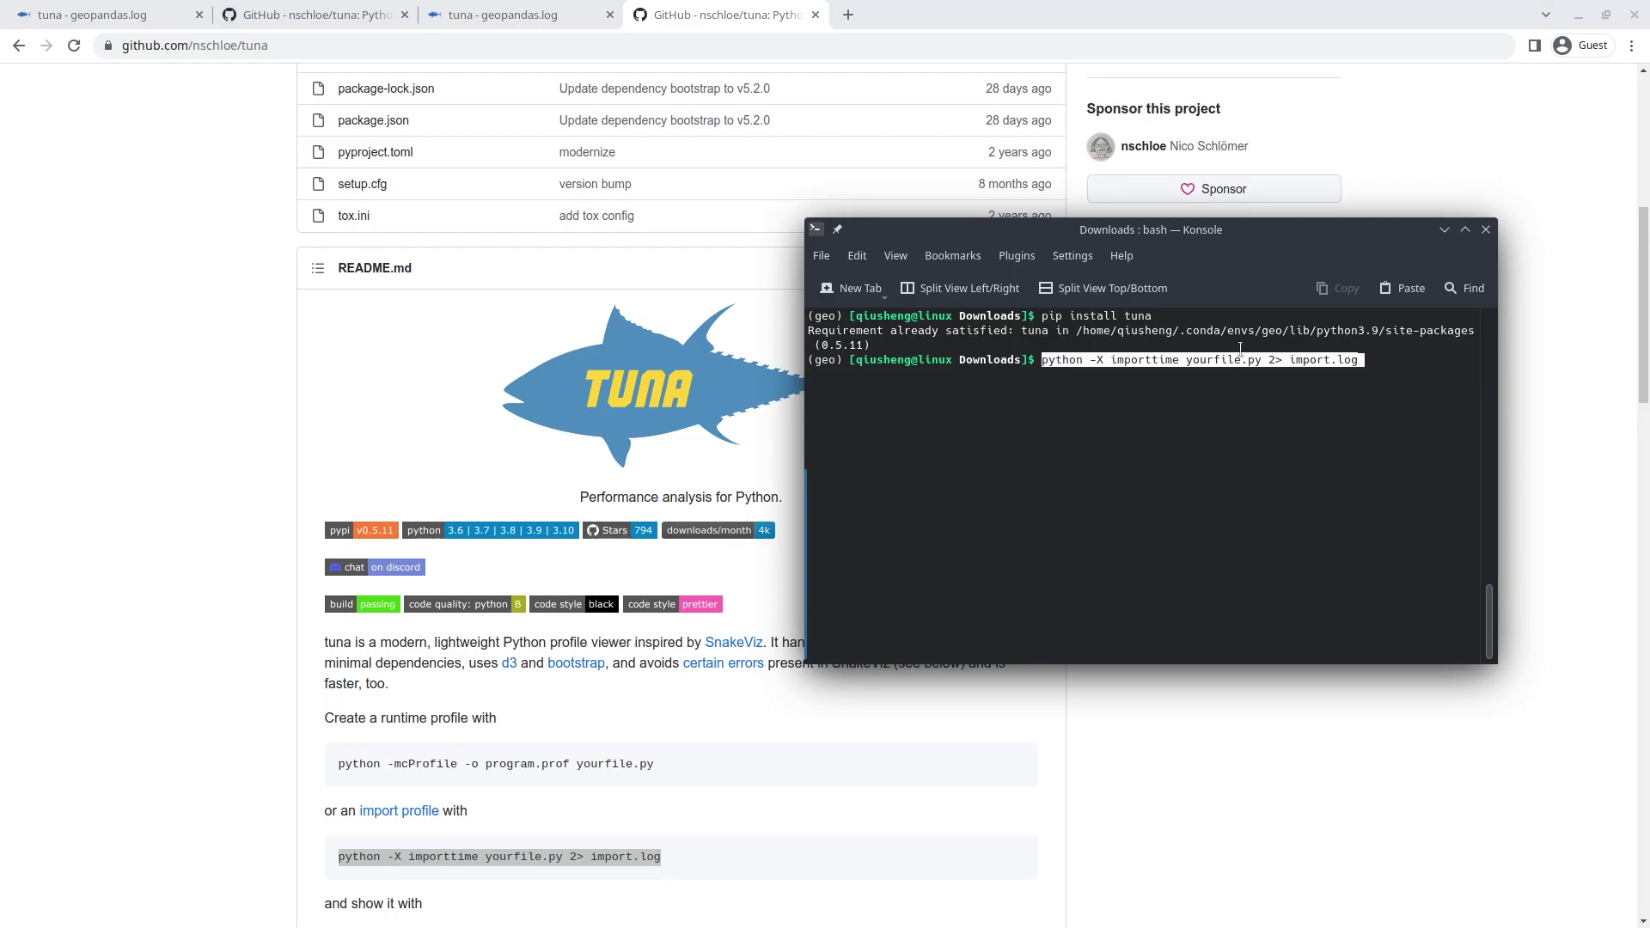
# Replace yourfile.py in the pasted command with -c "import geopandas"
pyautogui.hotkey('ctrl', 'a')
pyautogui.press('Right')
pyautogui.press('Right')
pyautogui.press('Right')
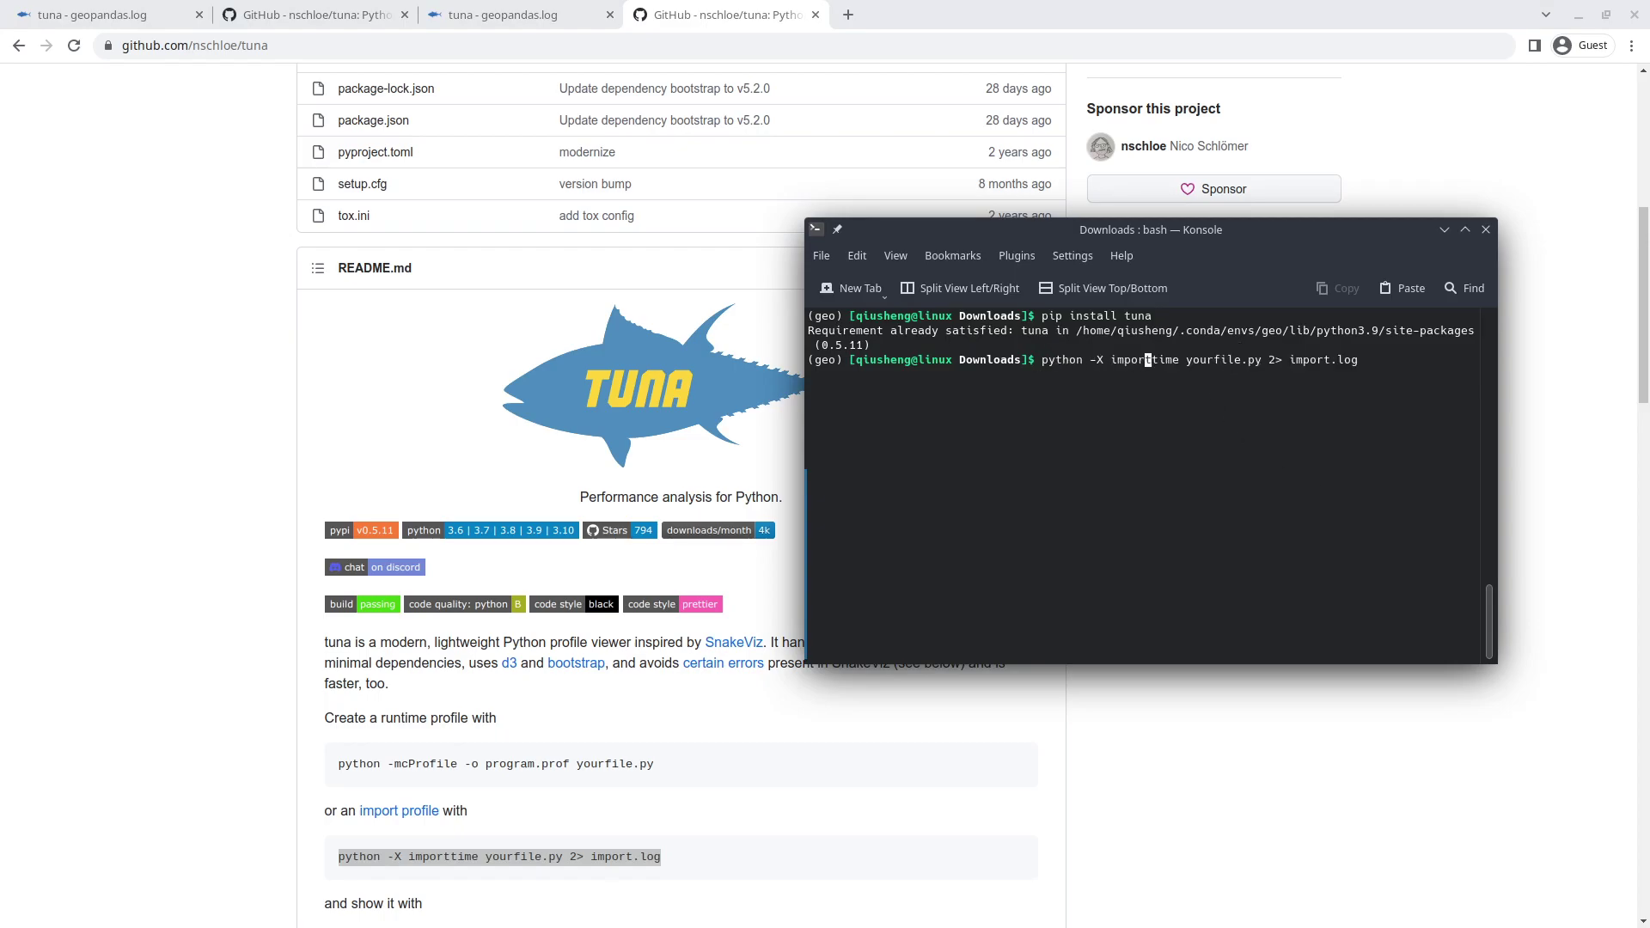
pyautogui.press('Right')
pyautogui.press('Right')
pyautogui.press('Right')
pyautogui.press('Delete')
pyautogui.press('Delete')
pyautogui.press('Delete')
pyautogui.press('Delete')
pyautogui.write('""')
pyautogui.press('Left')
pyautogui.write('import geopan')
pyautogui.write('das')
pyautogui.press('Left')
pyautogui.press('Left')
pyautogui.press('Left')
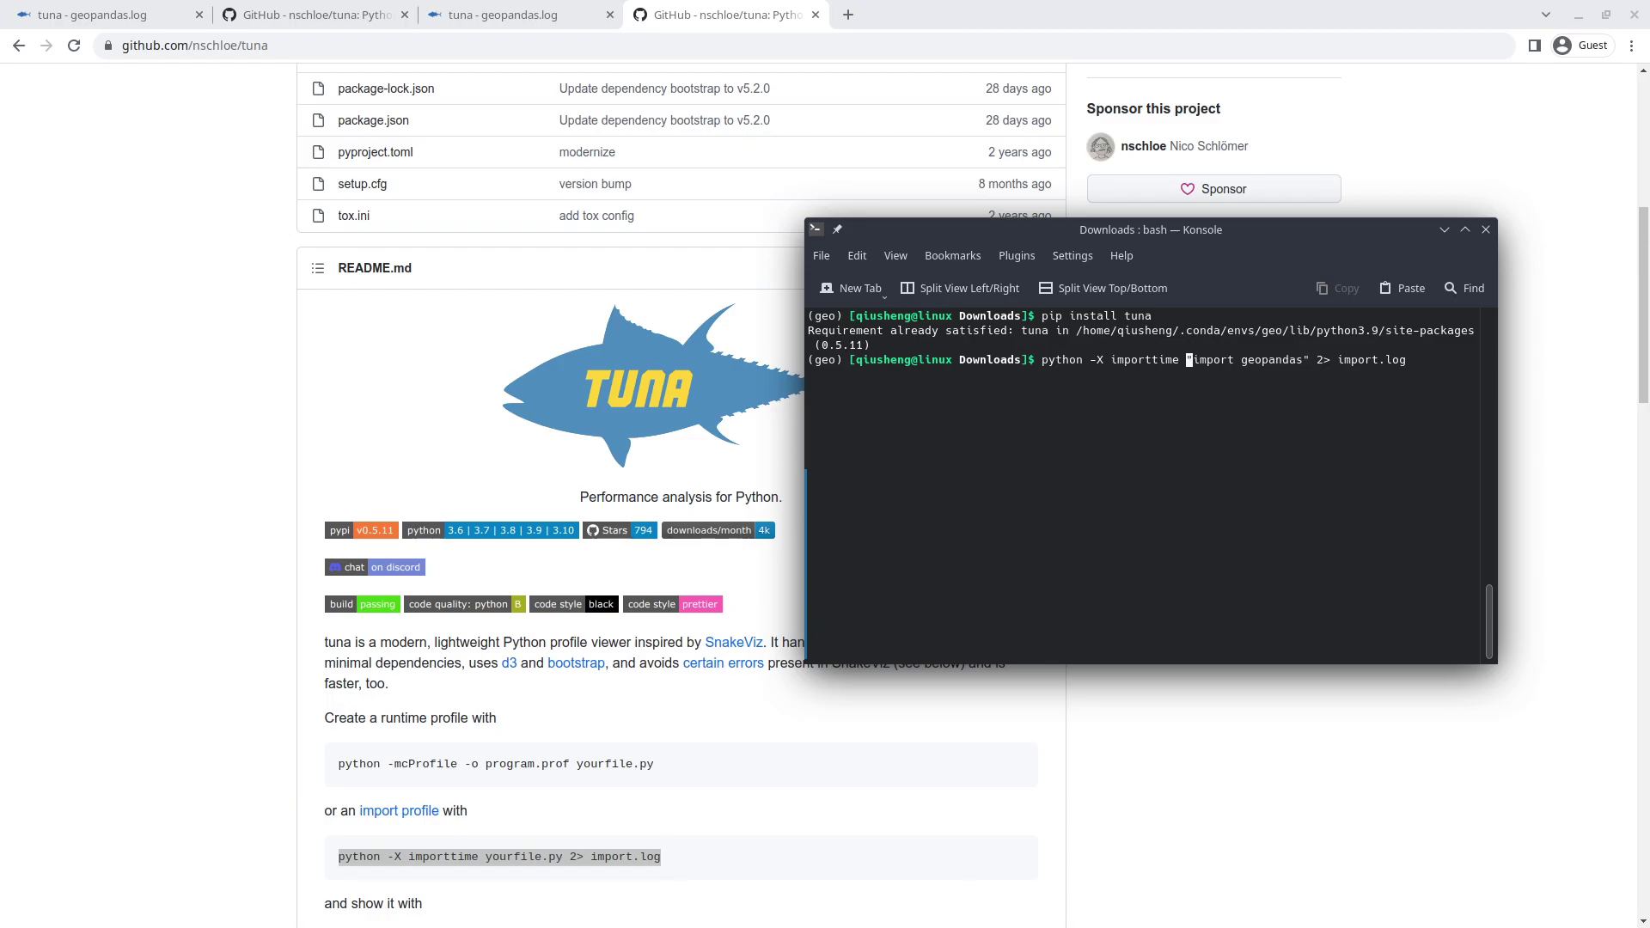
pyautogui.write('-c')
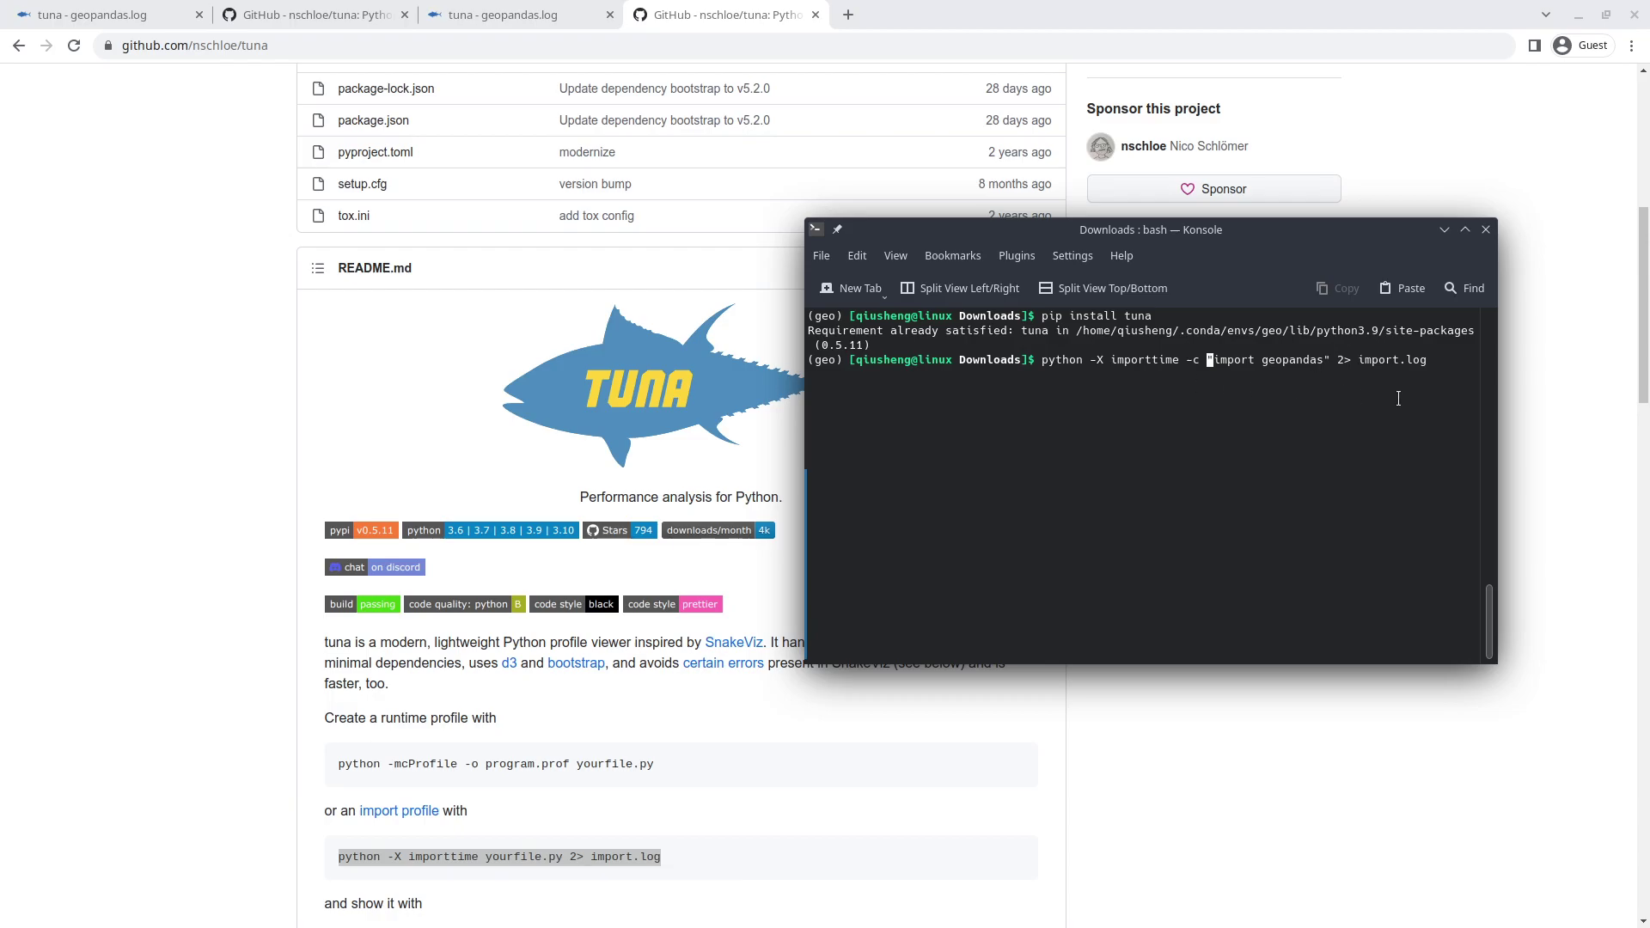
# Change the output log to geopandas.log and run the profiling command
pyautogui.press('End')
pyautogui.press('Left')
pyautogui.press('Left')
pyautogui.press('Left')
pyautogui.press('Left')
pyautogui.press('Delete')
pyautogui.press('Delete')
pyautogui.press('Delete')
pyautogui.press('Delete')
pyautogui.press('Delete')
pyautogui.press('Delete')
pyautogui.write('geop')
pyautogui.write('andas.')
pyautogui.write('log')
pyautogui.press('Return')
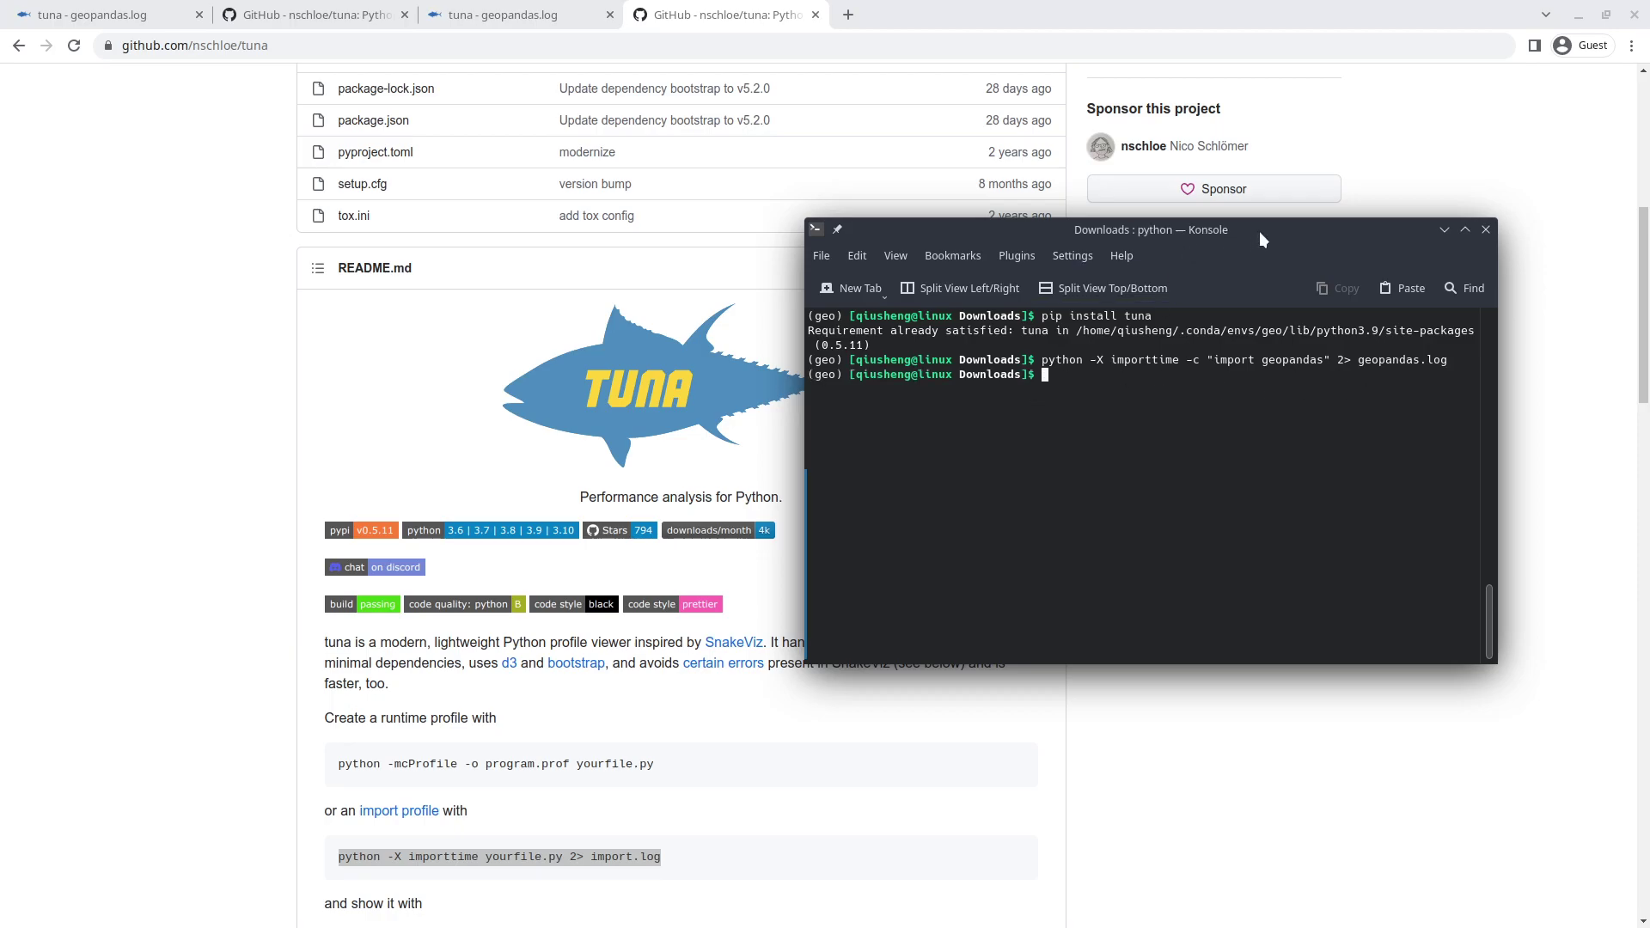
pyautogui.moveTo(1259, 237)
pyautogui.mouseDown()
pyautogui.moveTo(1162, 220)
pyautogui.moveTo(1201, 220)
pyautogui.mouseUp()
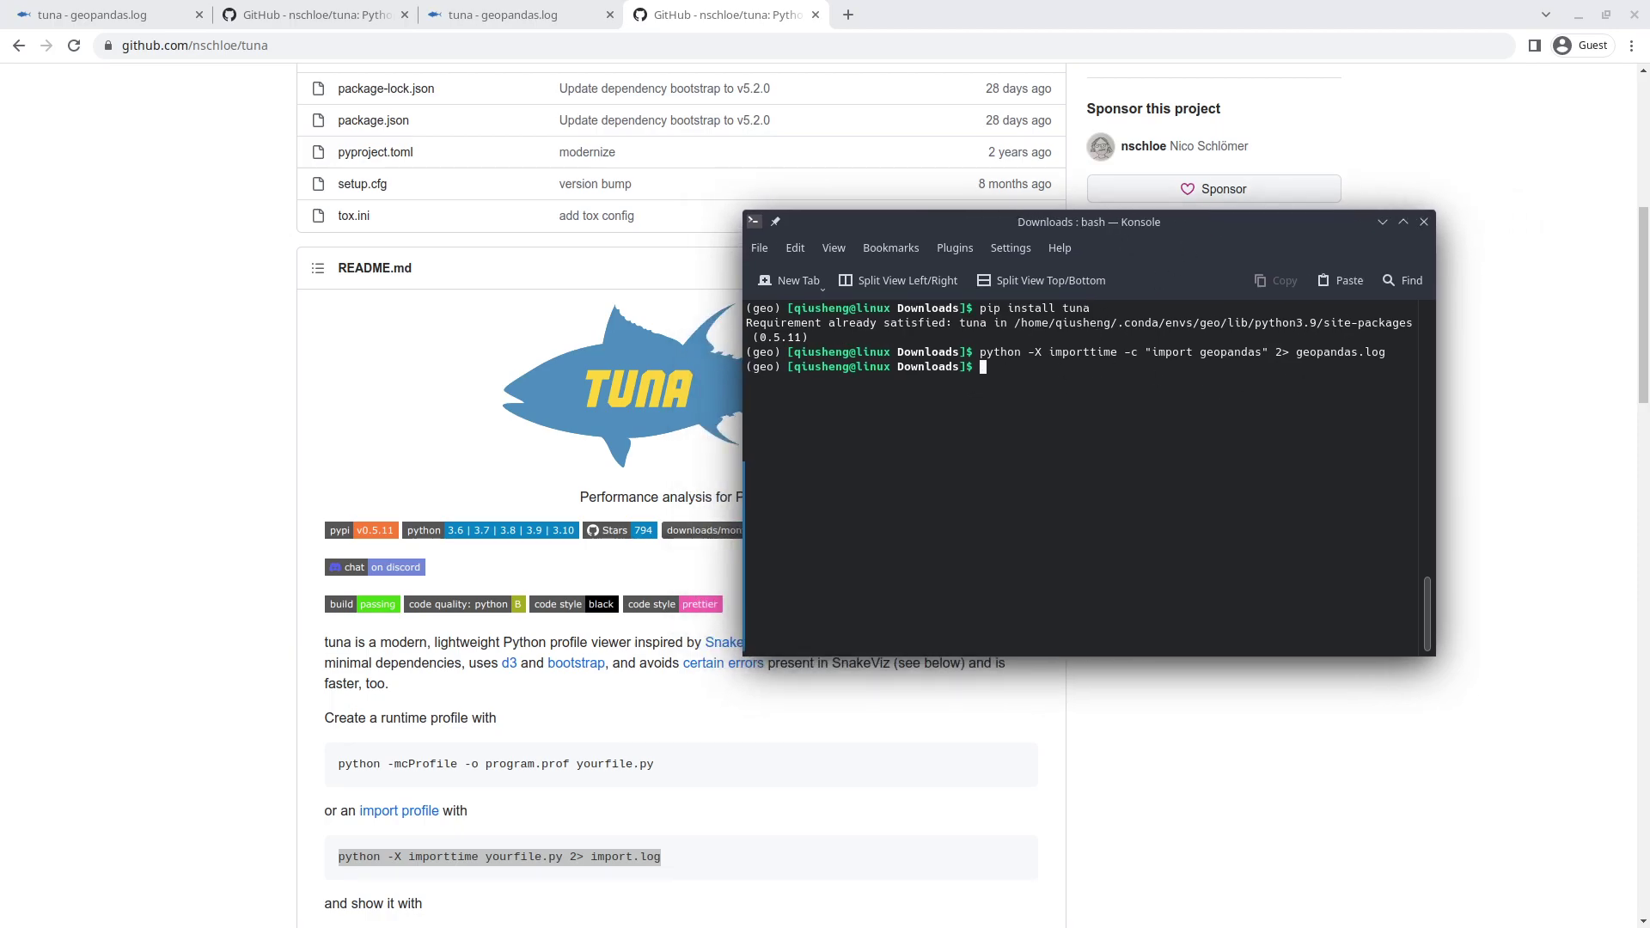
# Open geopandas.log from the Downloads folder in Kate
pyautogui.press('super+e')
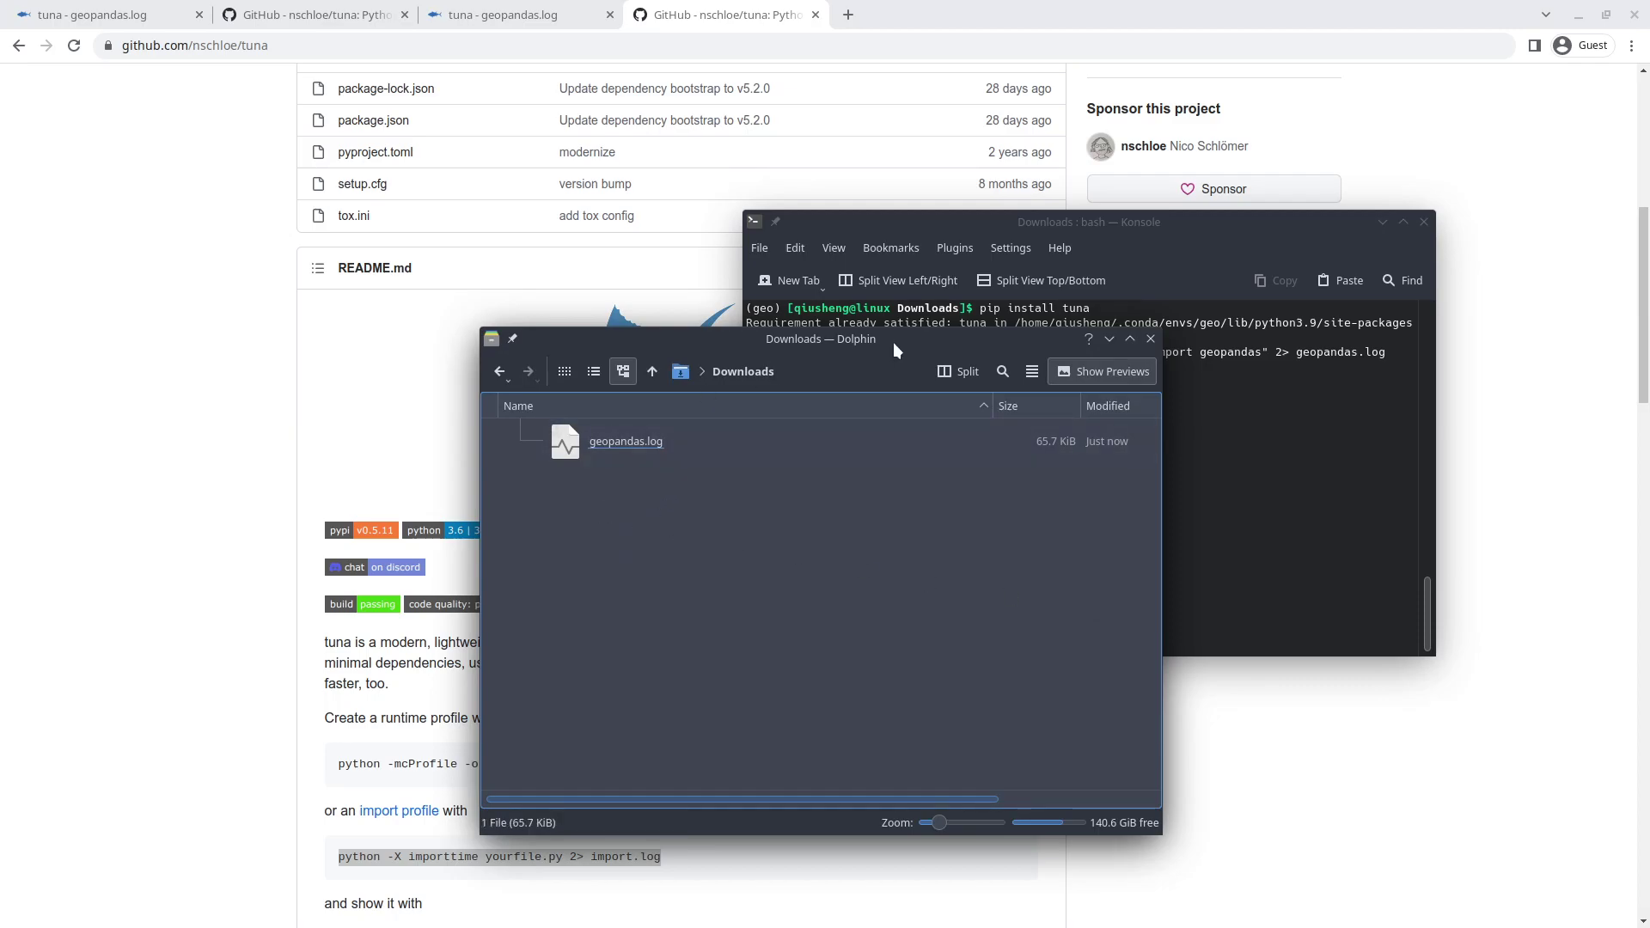
pyautogui.moveTo(894, 342); pyautogui.dragTo(674, 333)
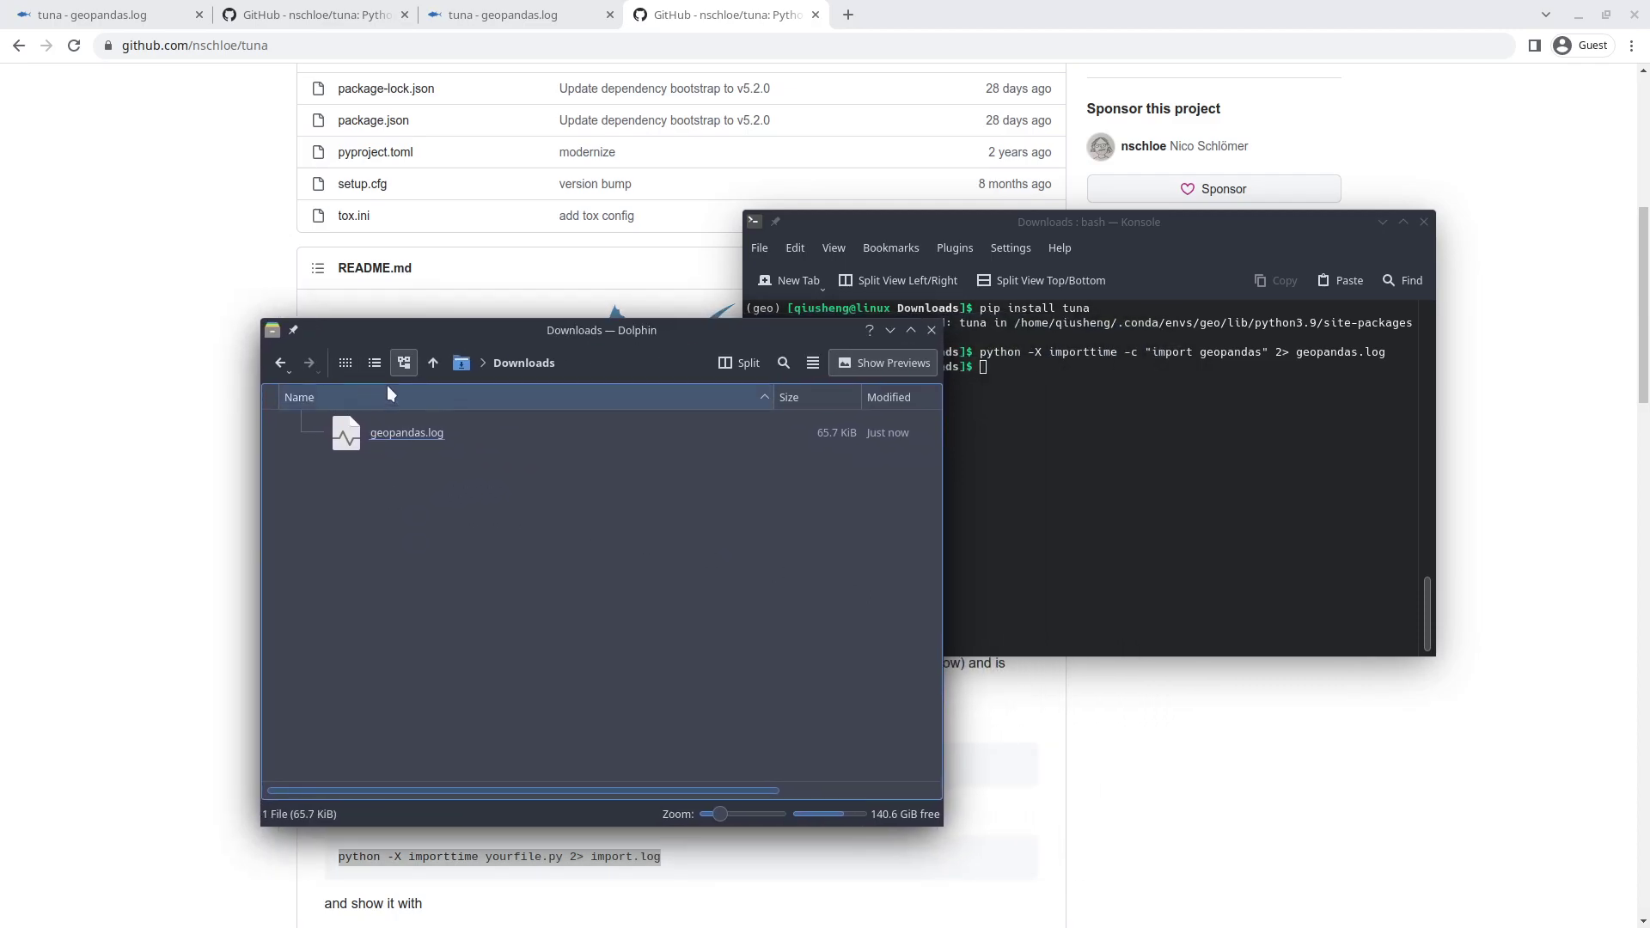
pyautogui.click(408, 436)
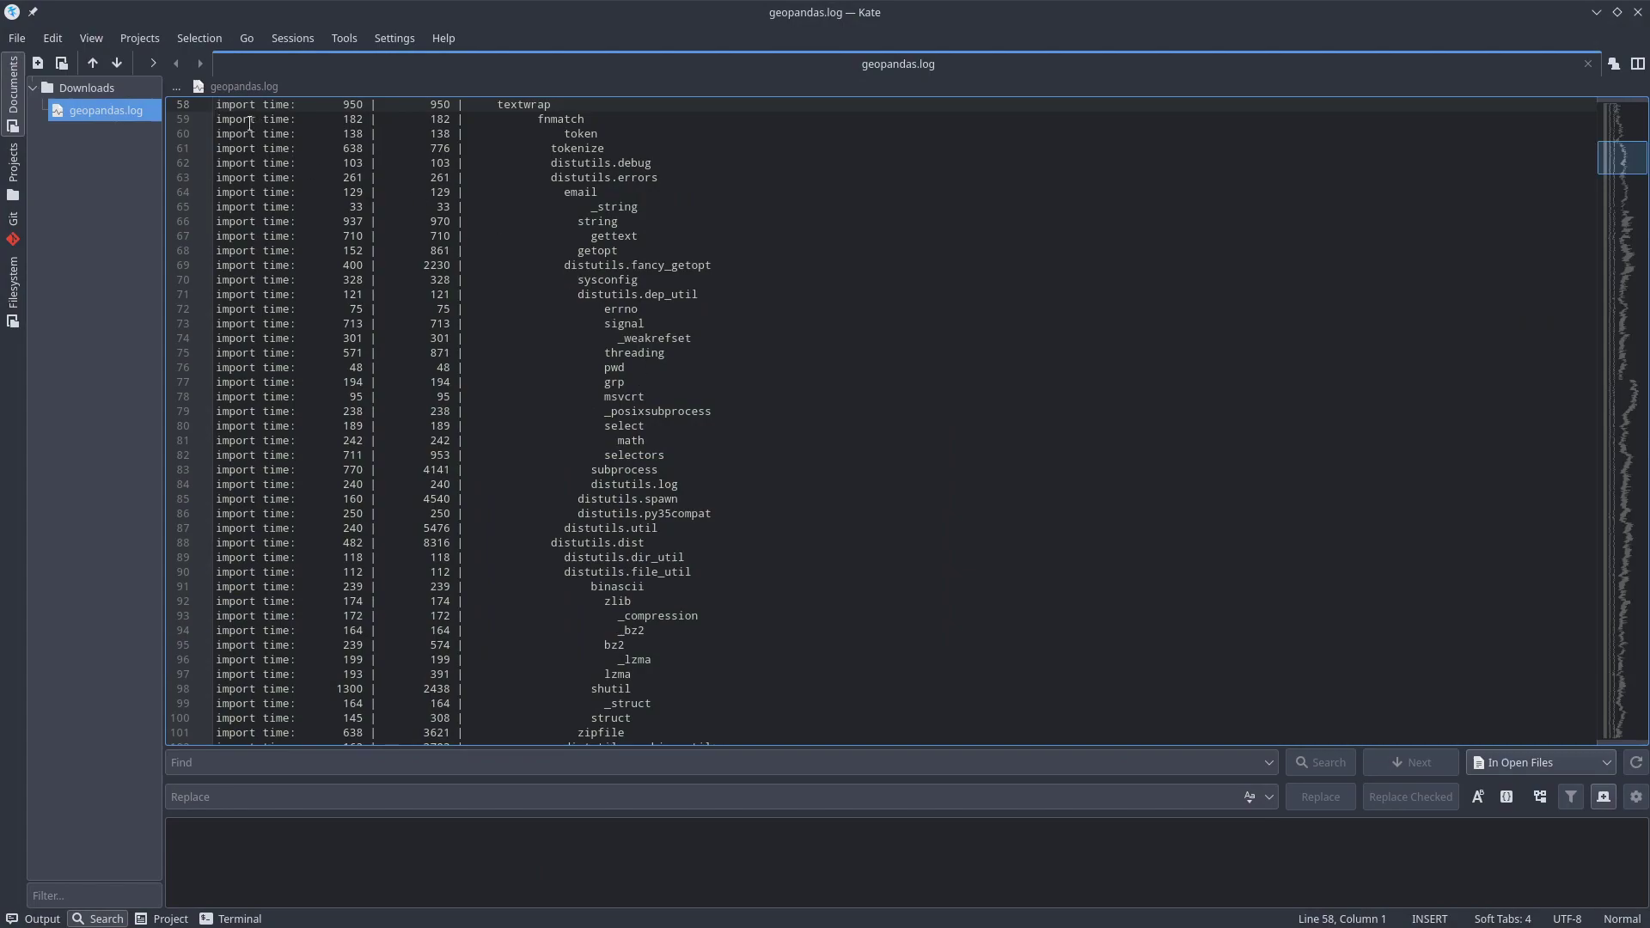
# Scroll through the 924-line geopandas.log timings down to geopandas at 671835 µs cumulative
pyautogui.moveTo(235, 120); pyautogui.dragTo(343, 135)
pyautogui.scroll(4, 400, 208)
pyautogui.scroll(15, 400, 208)
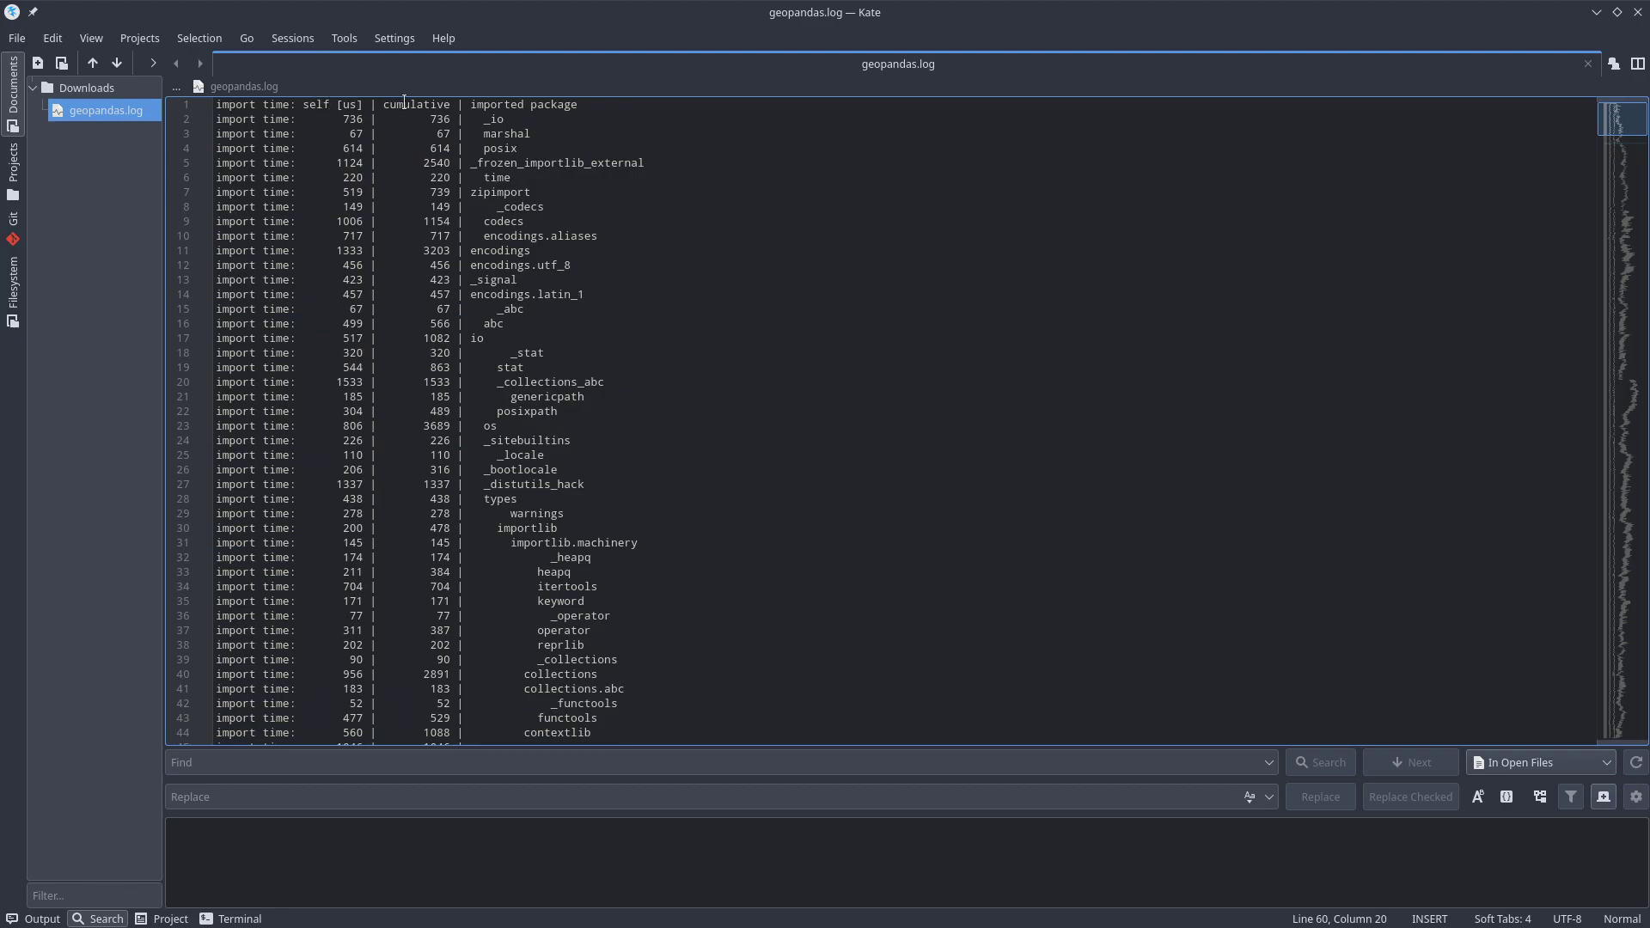
pyautogui.moveTo(476, 107); pyautogui.dragTo(625, 144)
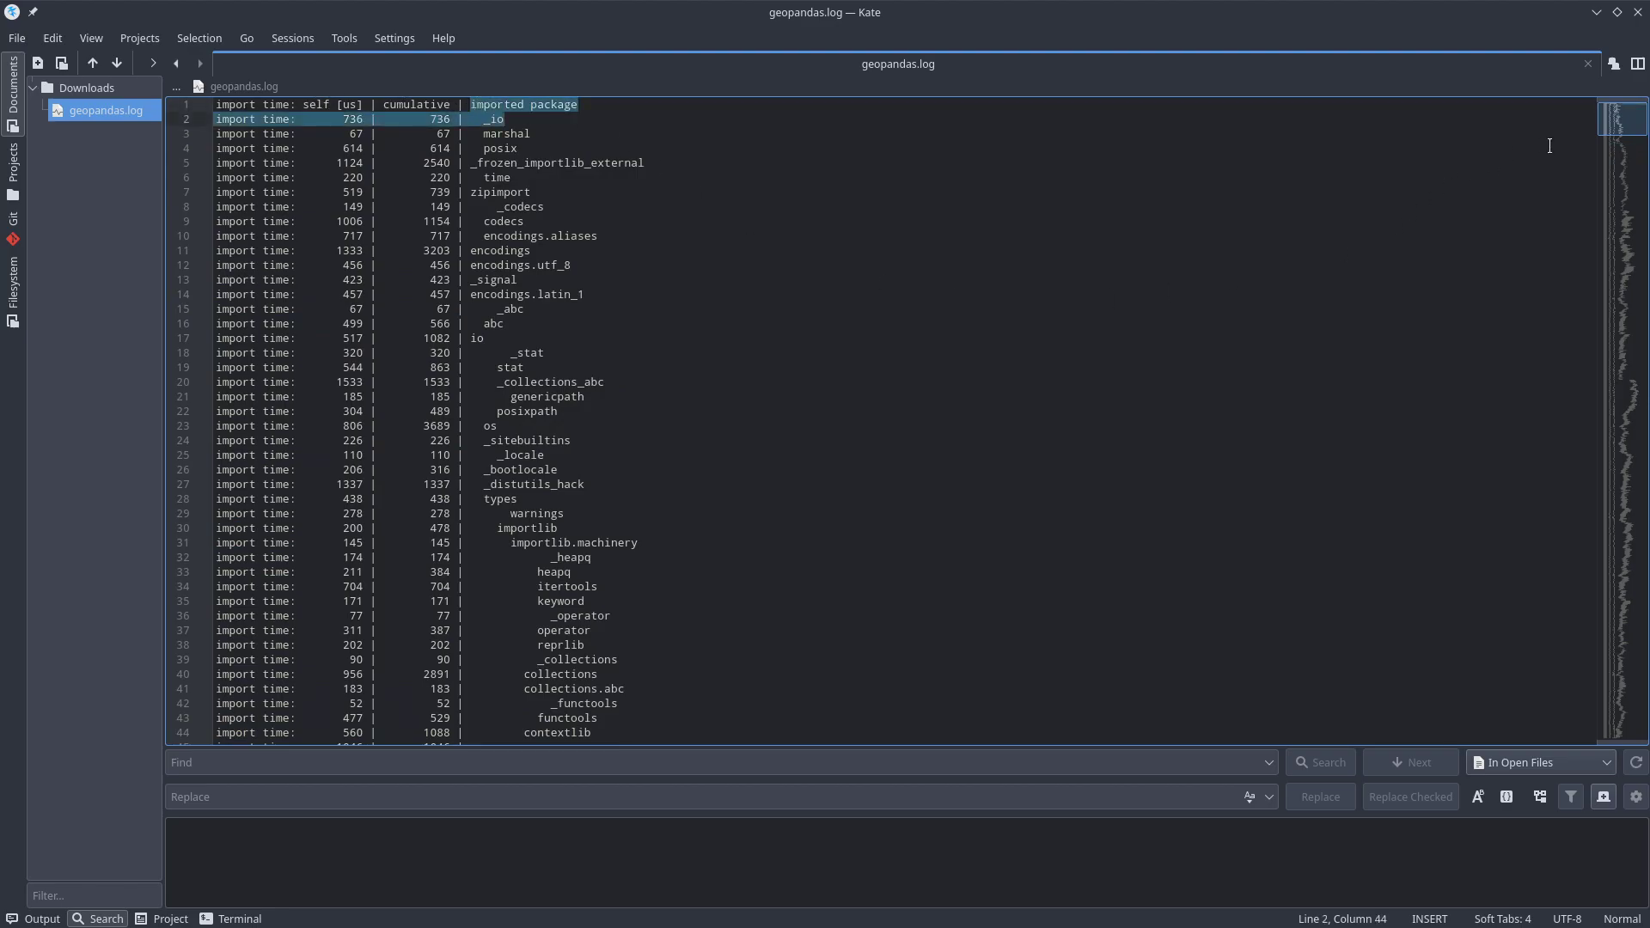
pyautogui.moveTo(1616, 120)
pyautogui.mouseDown()
pyautogui.moveTo(1579, 540)
pyautogui.moveTo(1605, 733)
pyautogui.mouseUp()
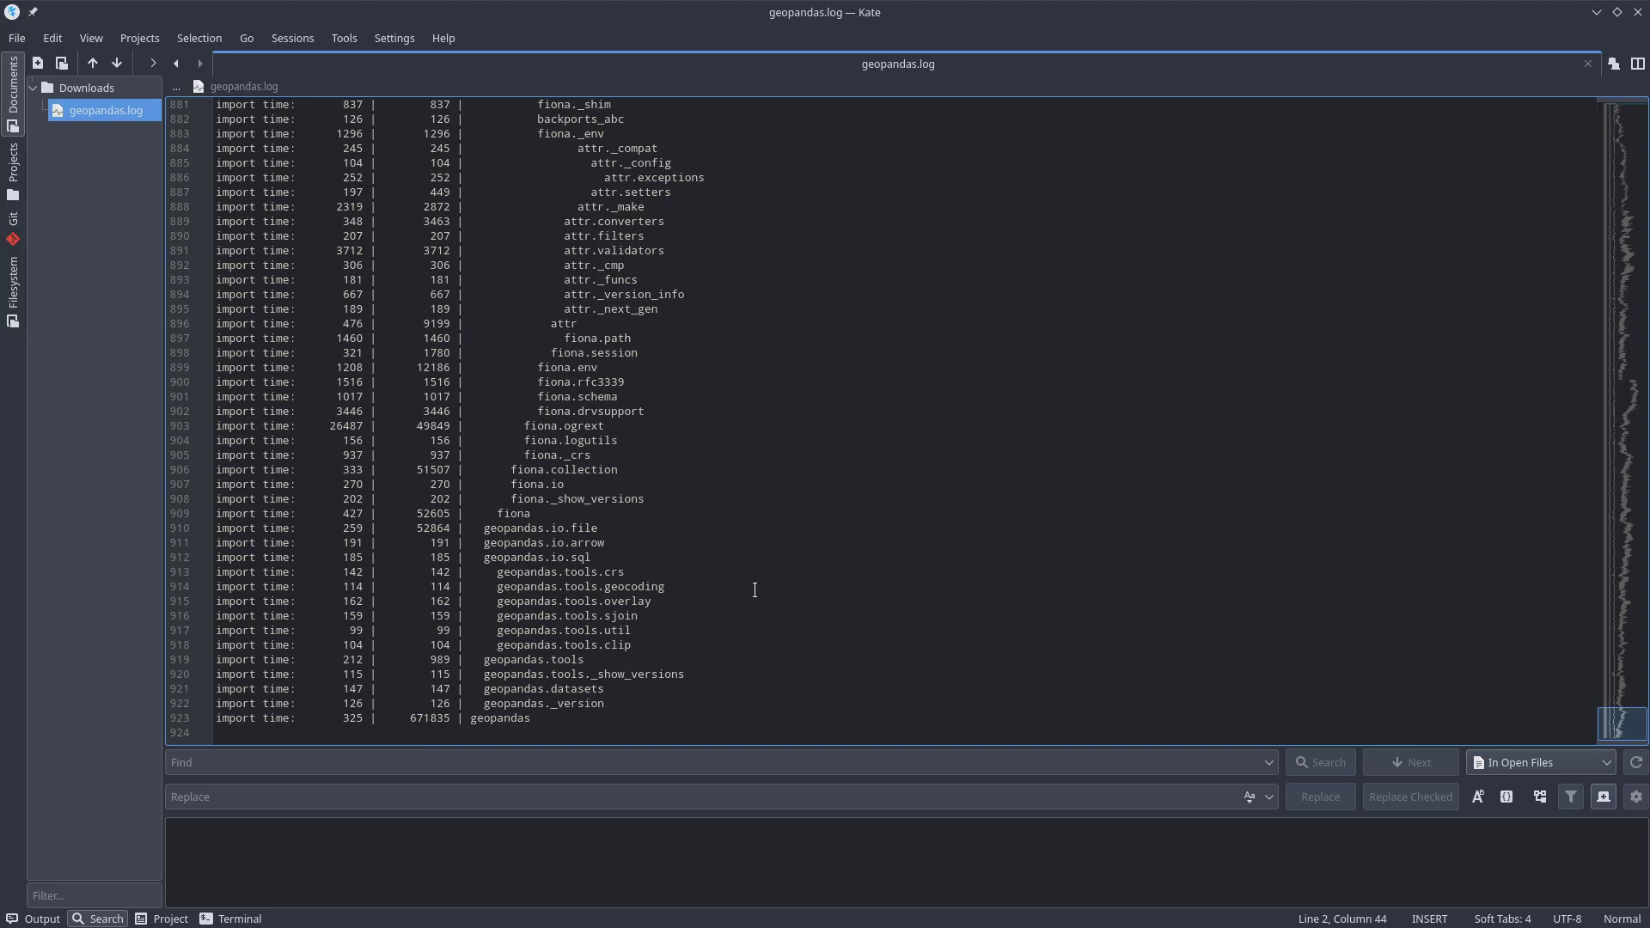
pyautogui.scroll(20, 754, 590)
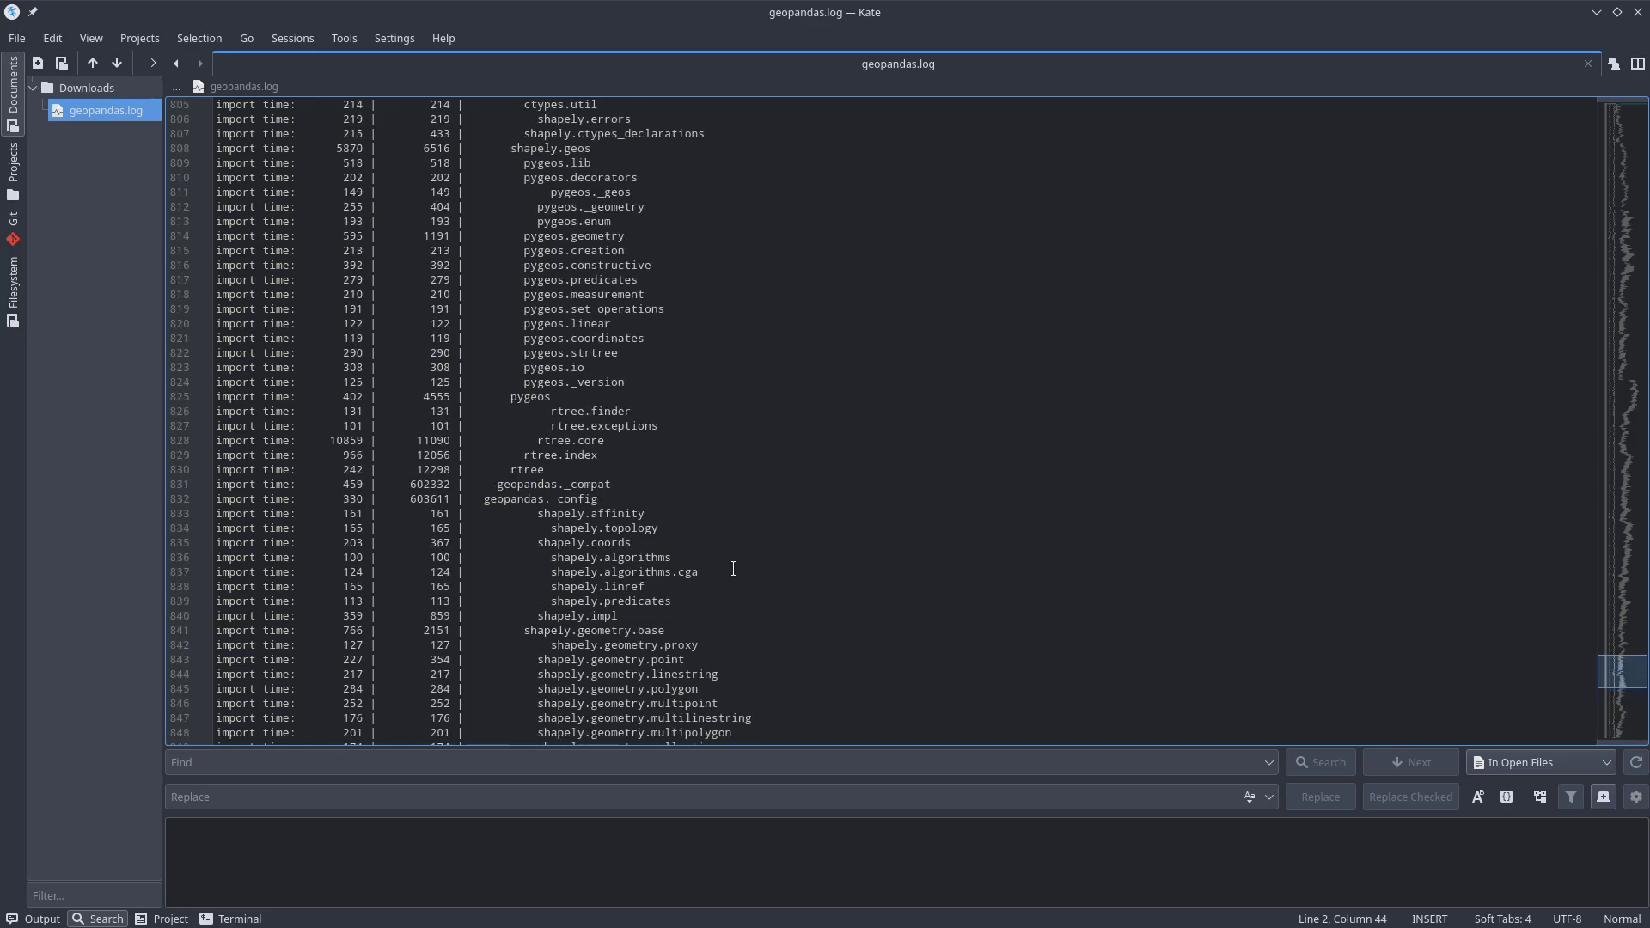
pyautogui.scroll(20, 733, 568)
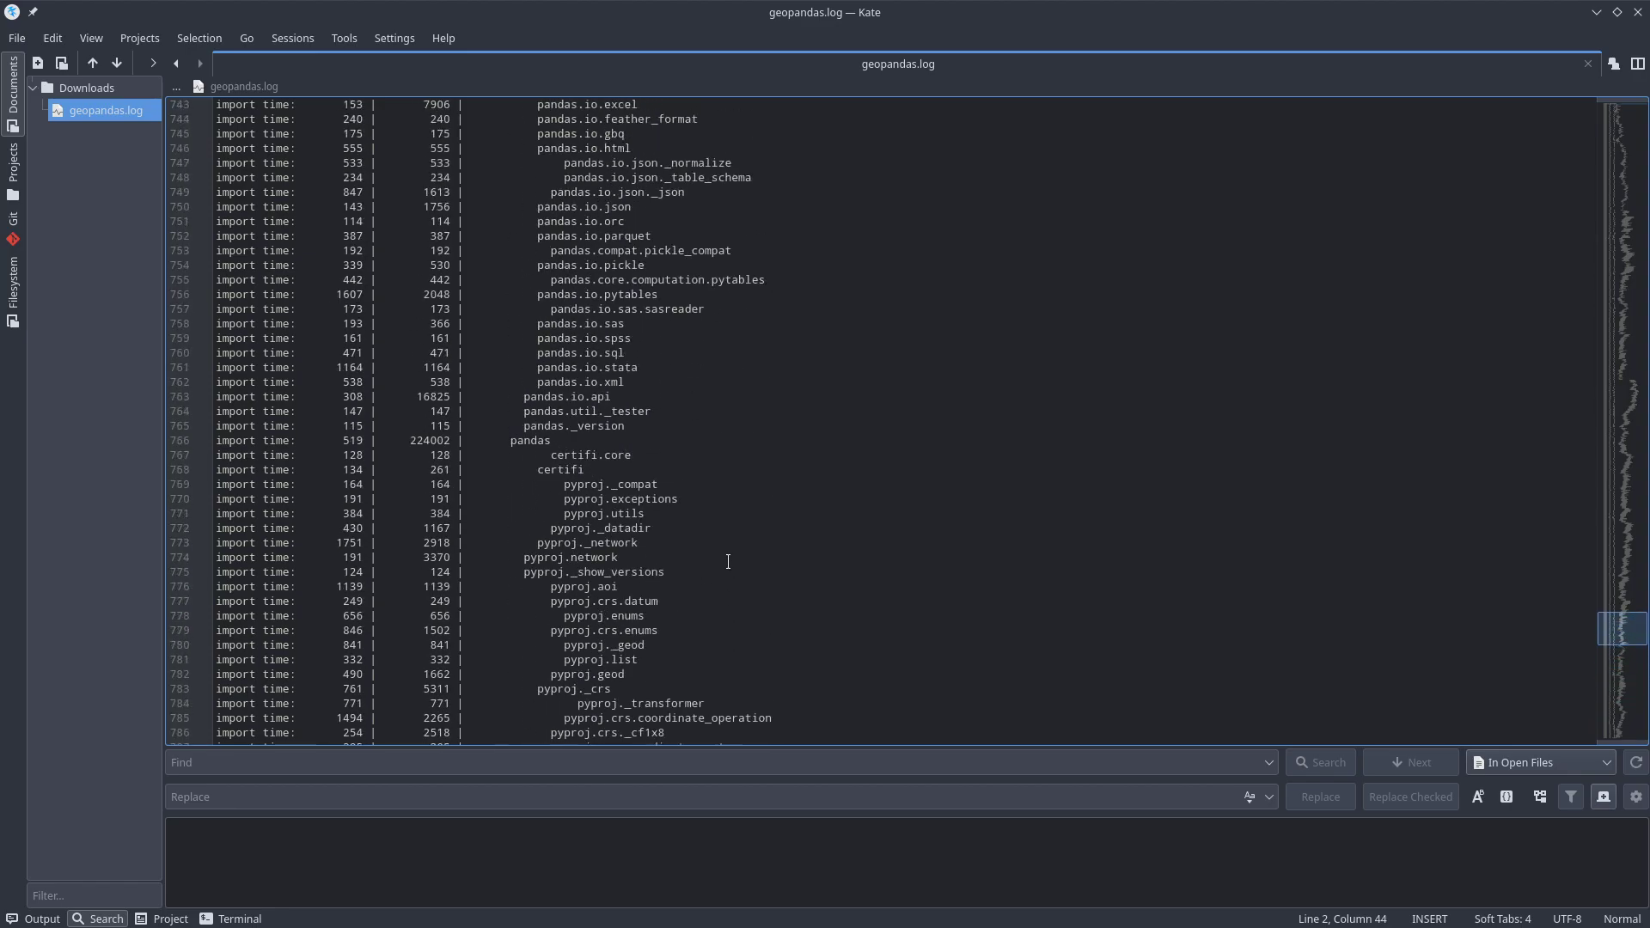
pyautogui.moveTo(1620, 626); pyautogui.dragTo(1556, 54)
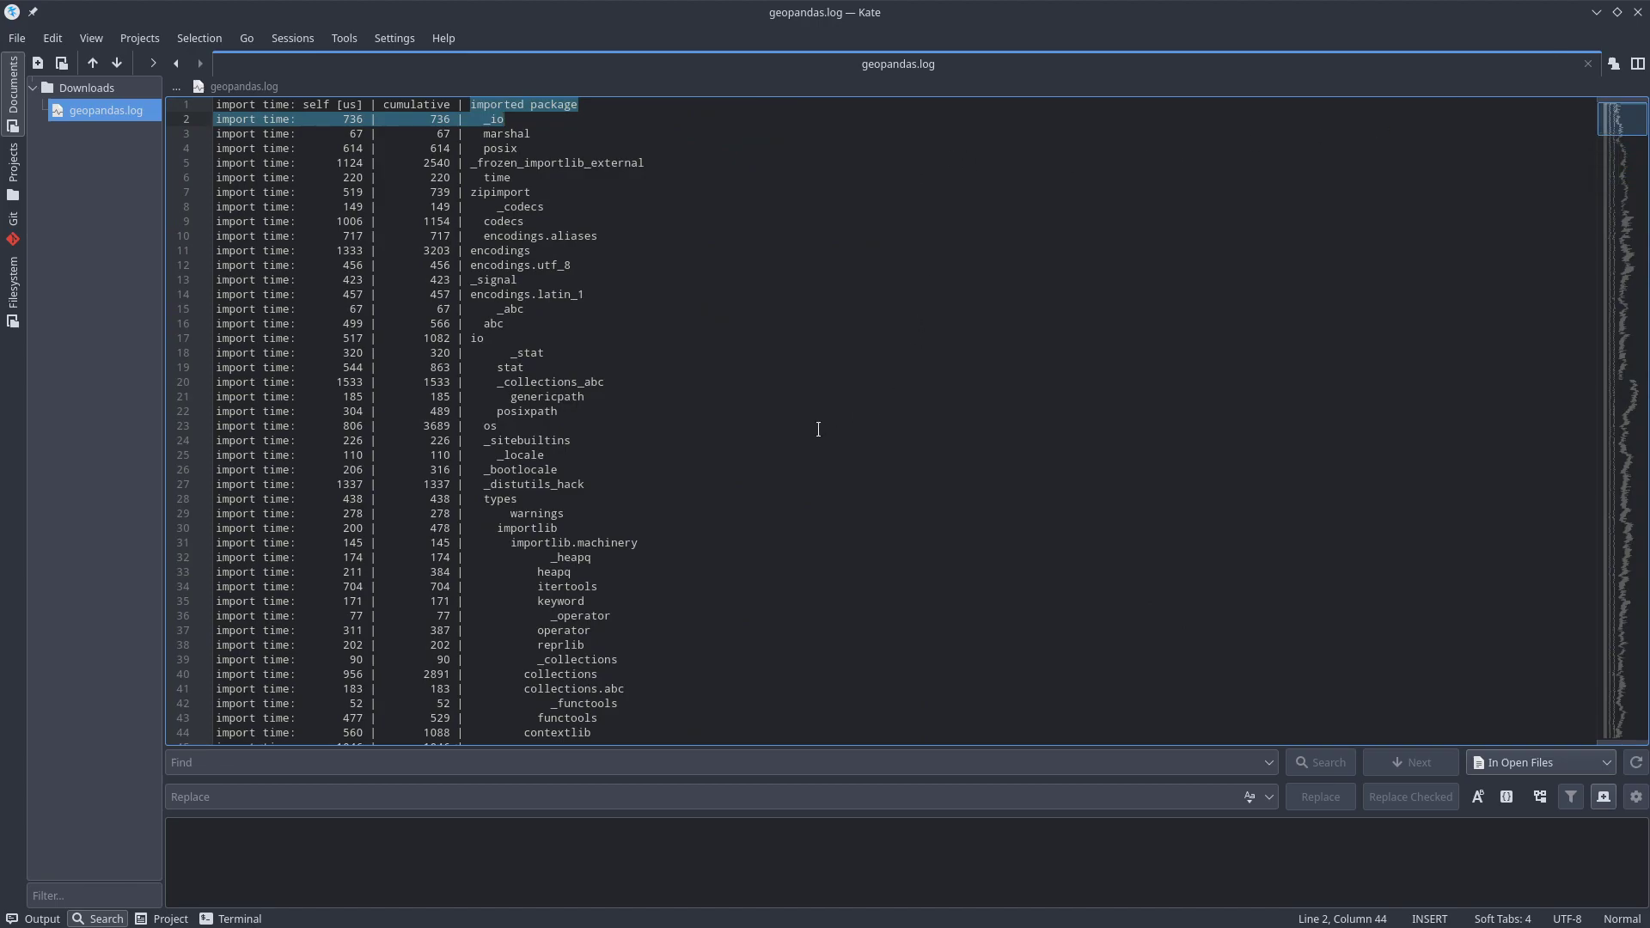
# Put Kate and Dolphin away and launch 'tuna geopandas.log' from Konsole
pyautogui.click(1596, 12)
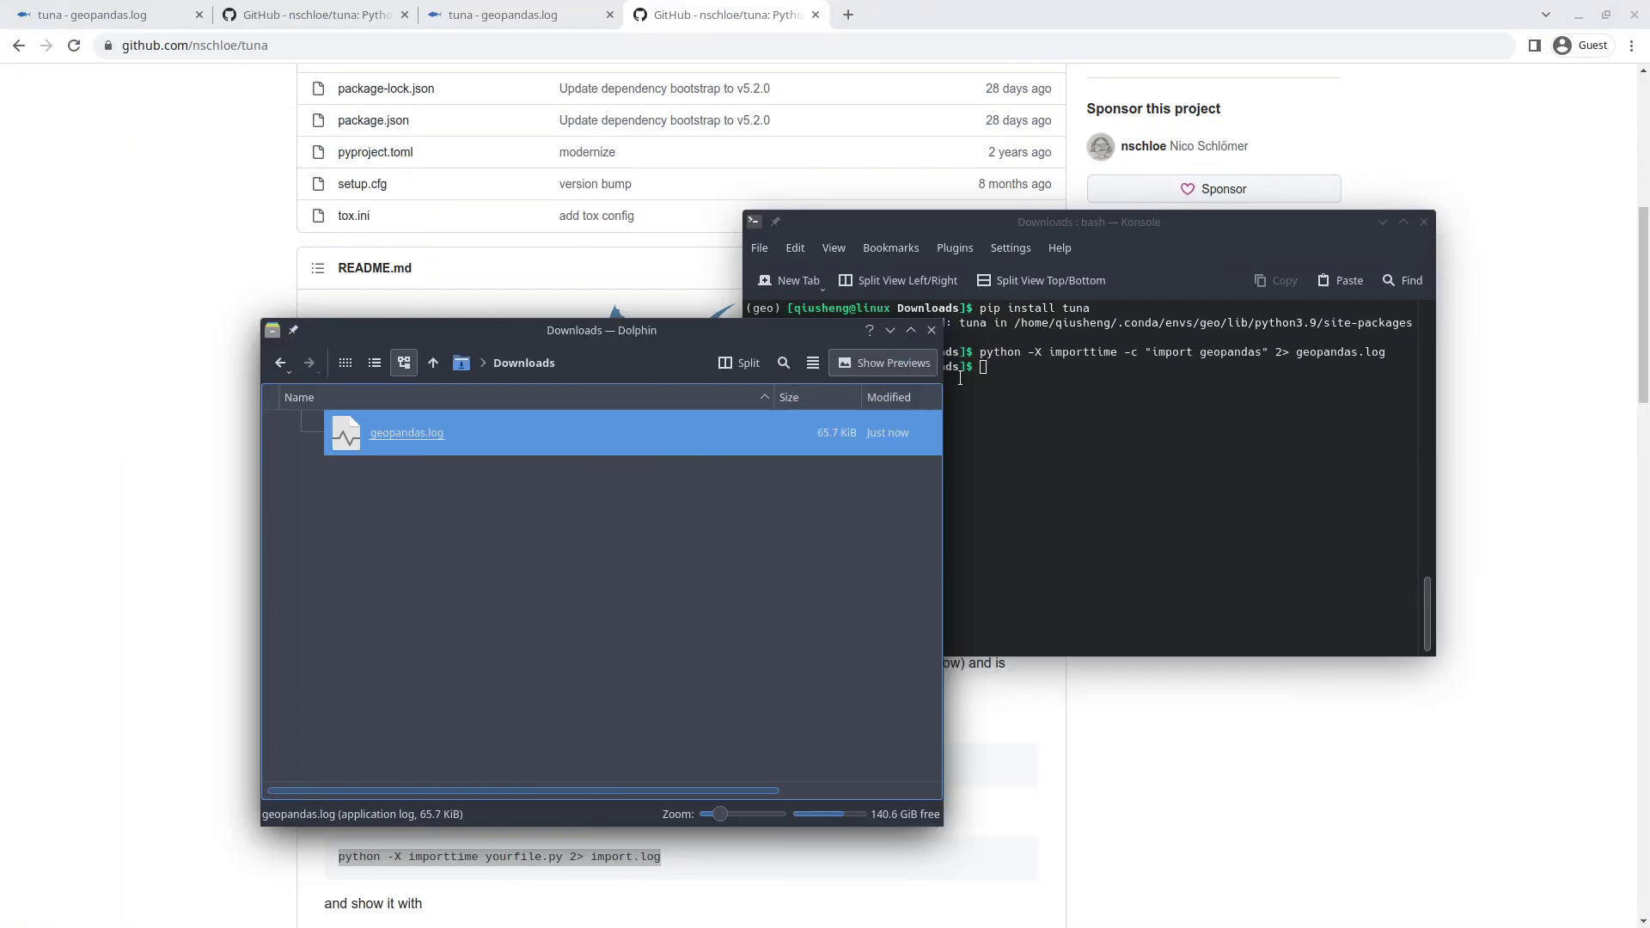
pyautogui.click(910, 331)
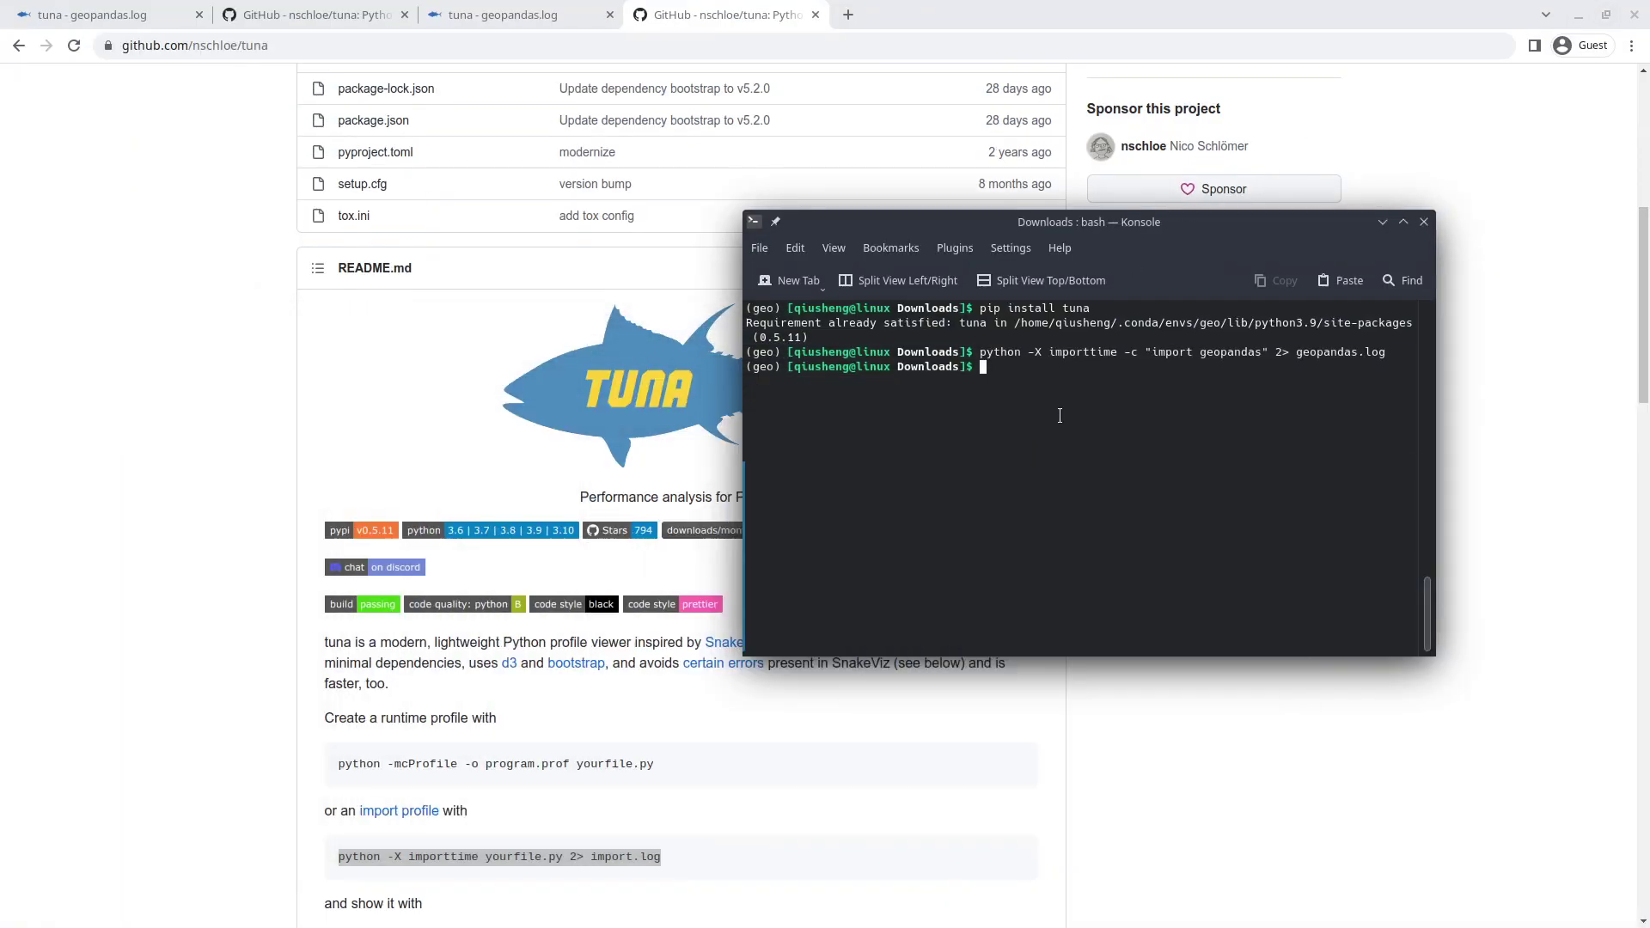
pyautogui.write('tuna geo')
pyautogui.press('Tab')
pyautogui.moveTo(1296, 352); pyautogui.dragTo(1394, 352)
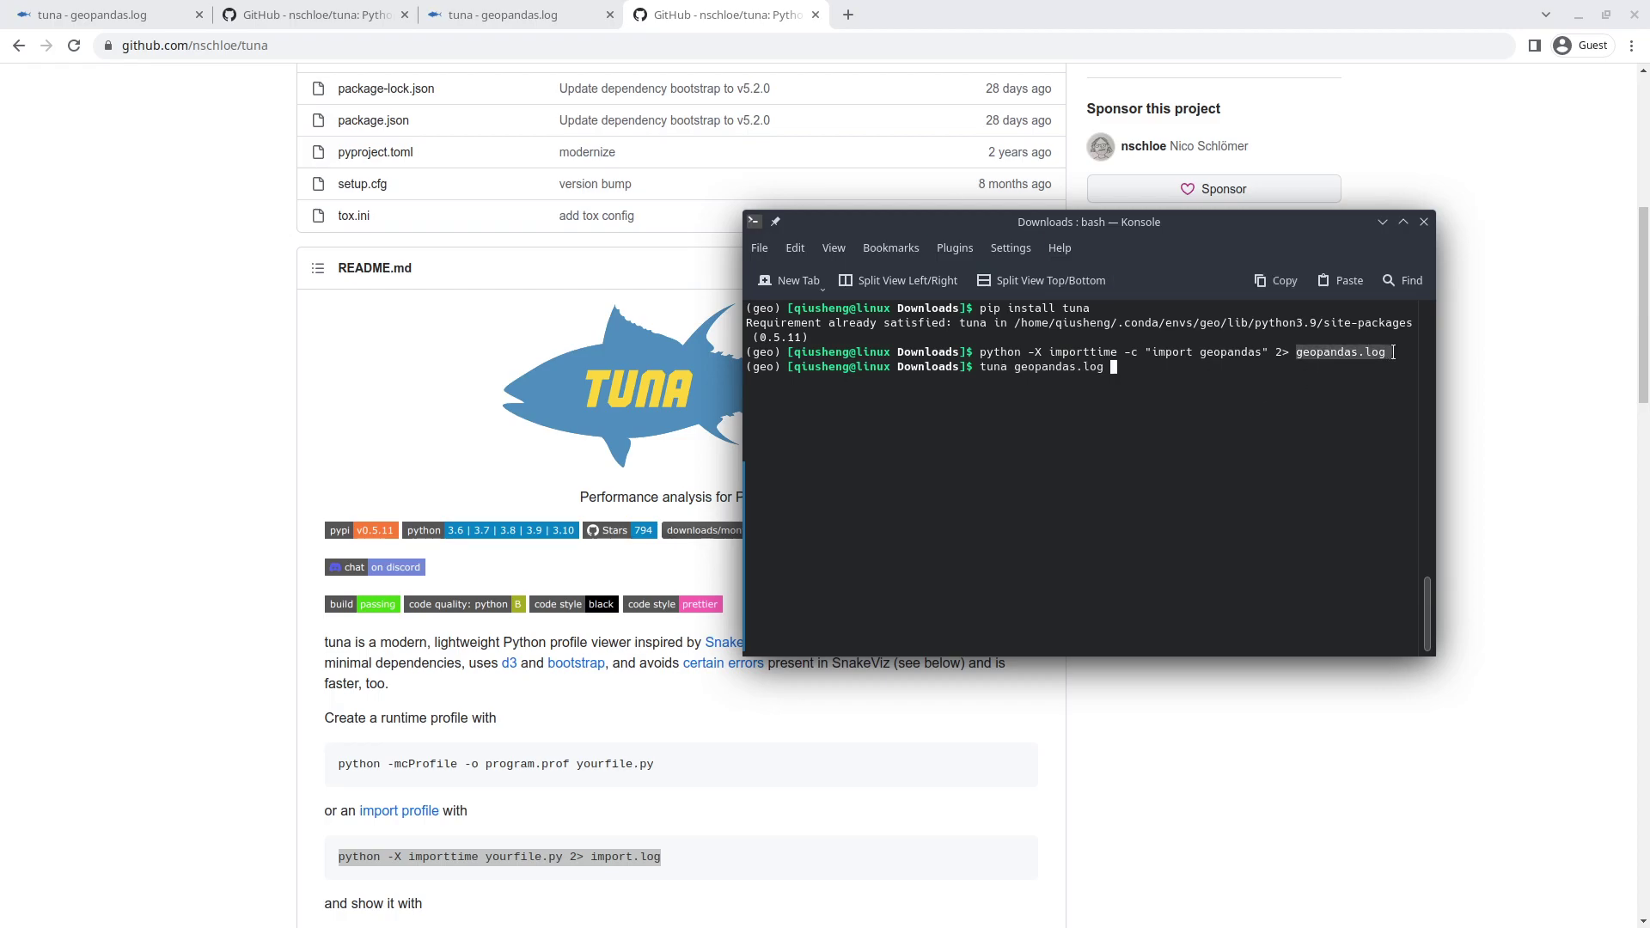
pyautogui.click(1132, 383)
pyautogui.press('Return')
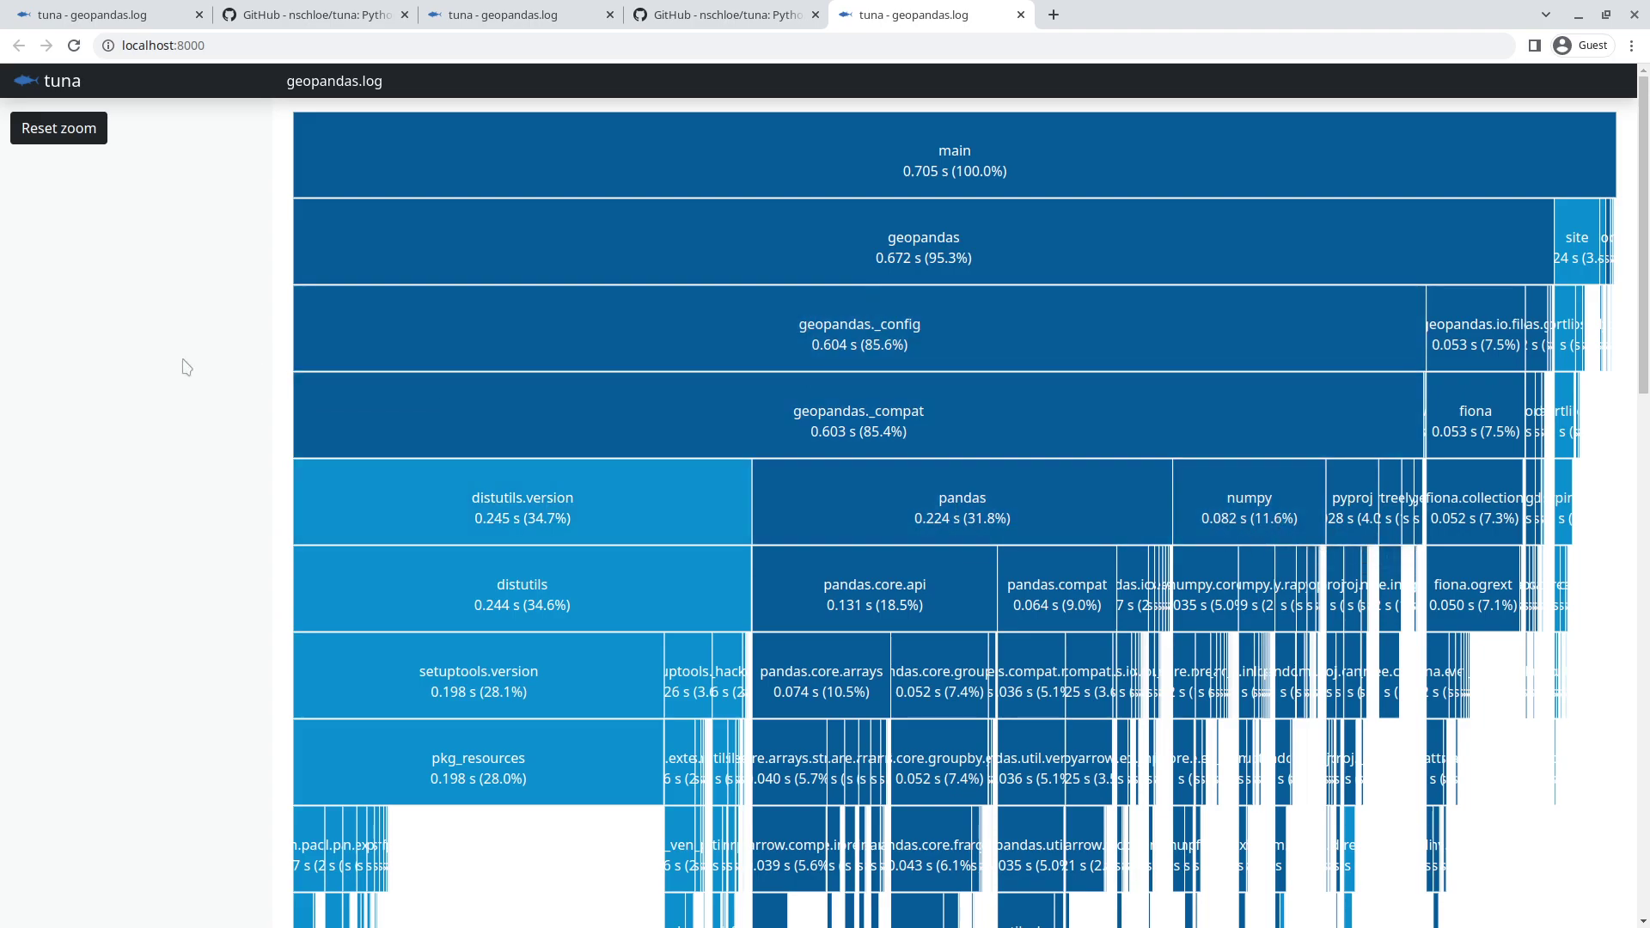
# Bring Konsole forward and stop the running tuna server with Ctrl+C
pyautogui.hotkey('alt', 'Tab')
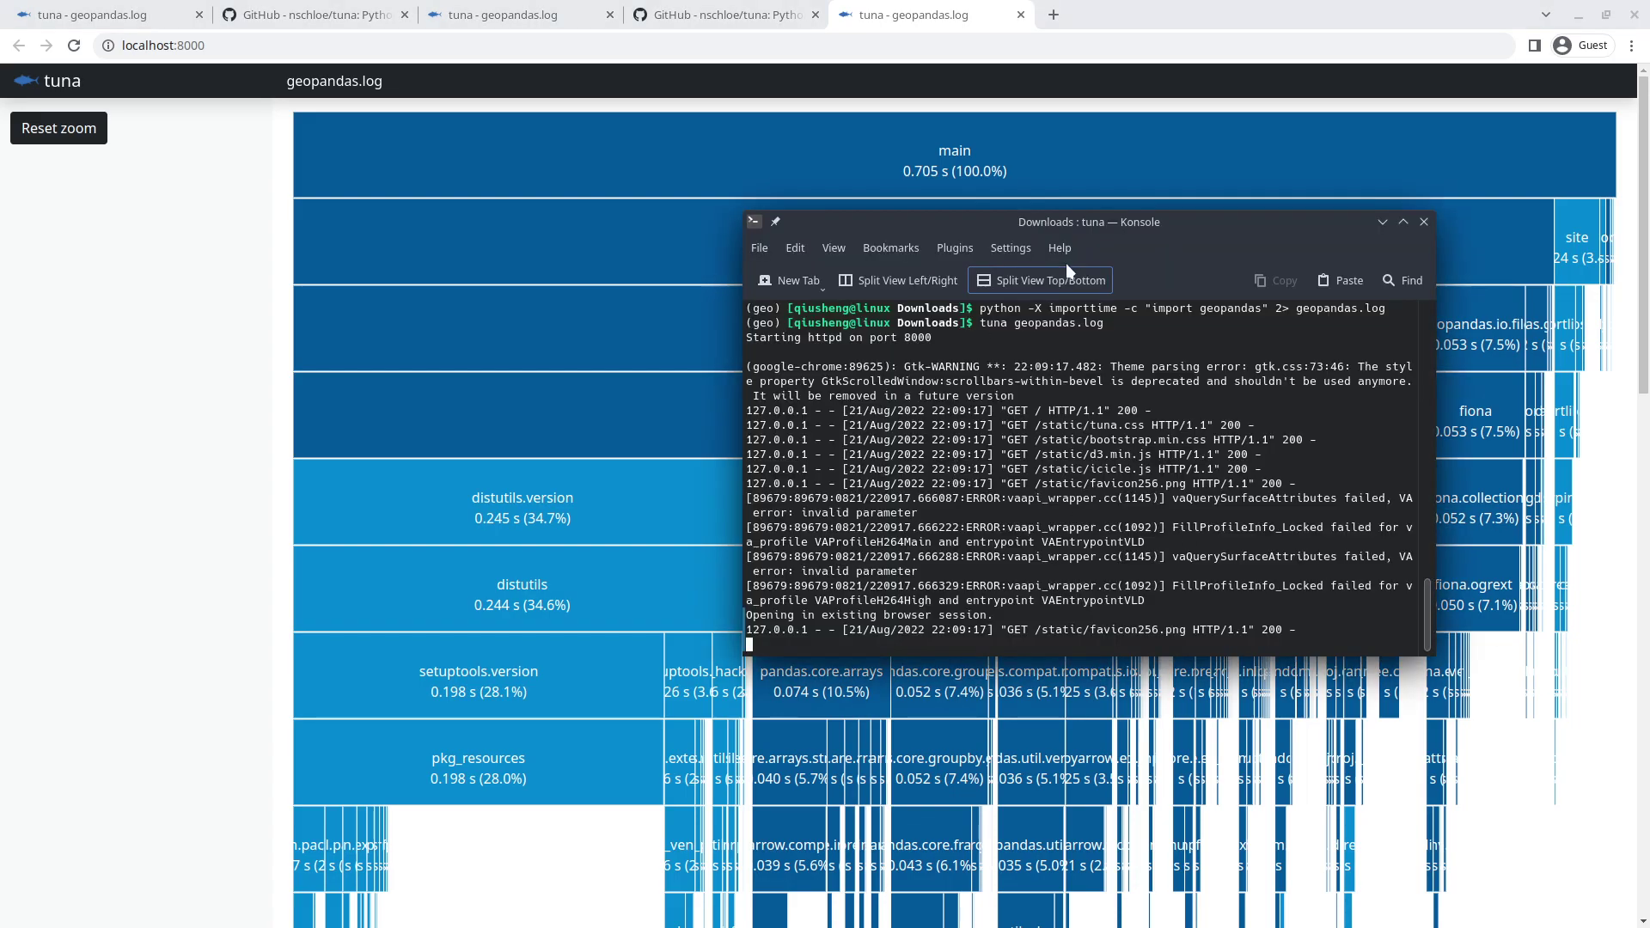
pyautogui.moveTo(1119, 217); pyautogui.dragTo(964, 233)
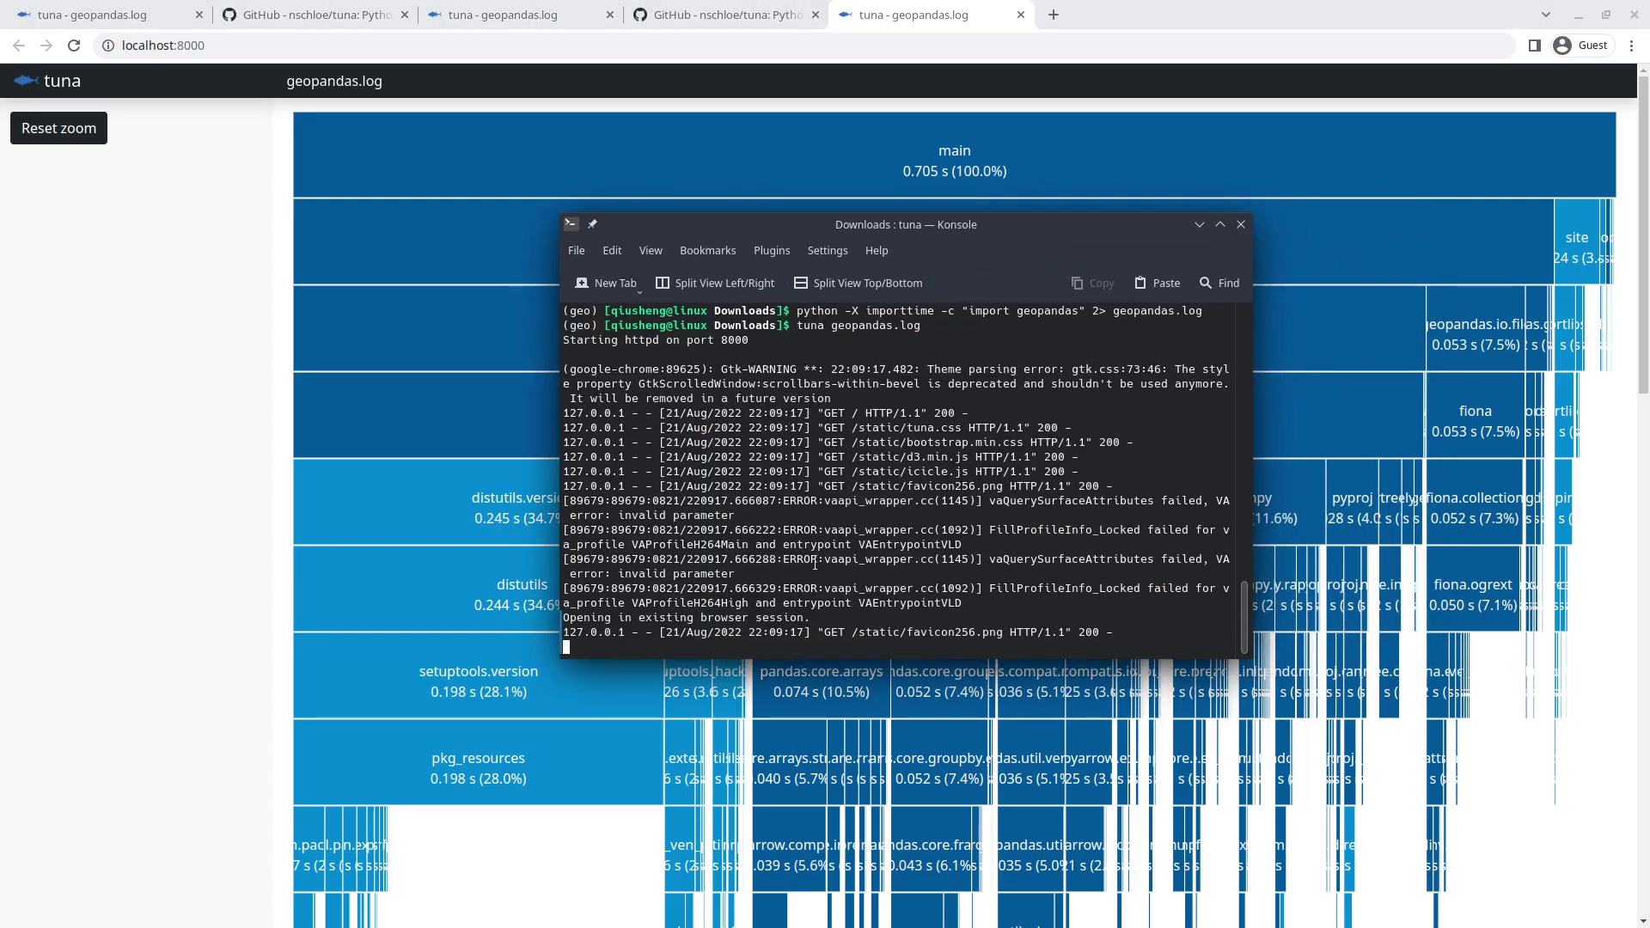
pyautogui.hotkey('ctrl', 'c')
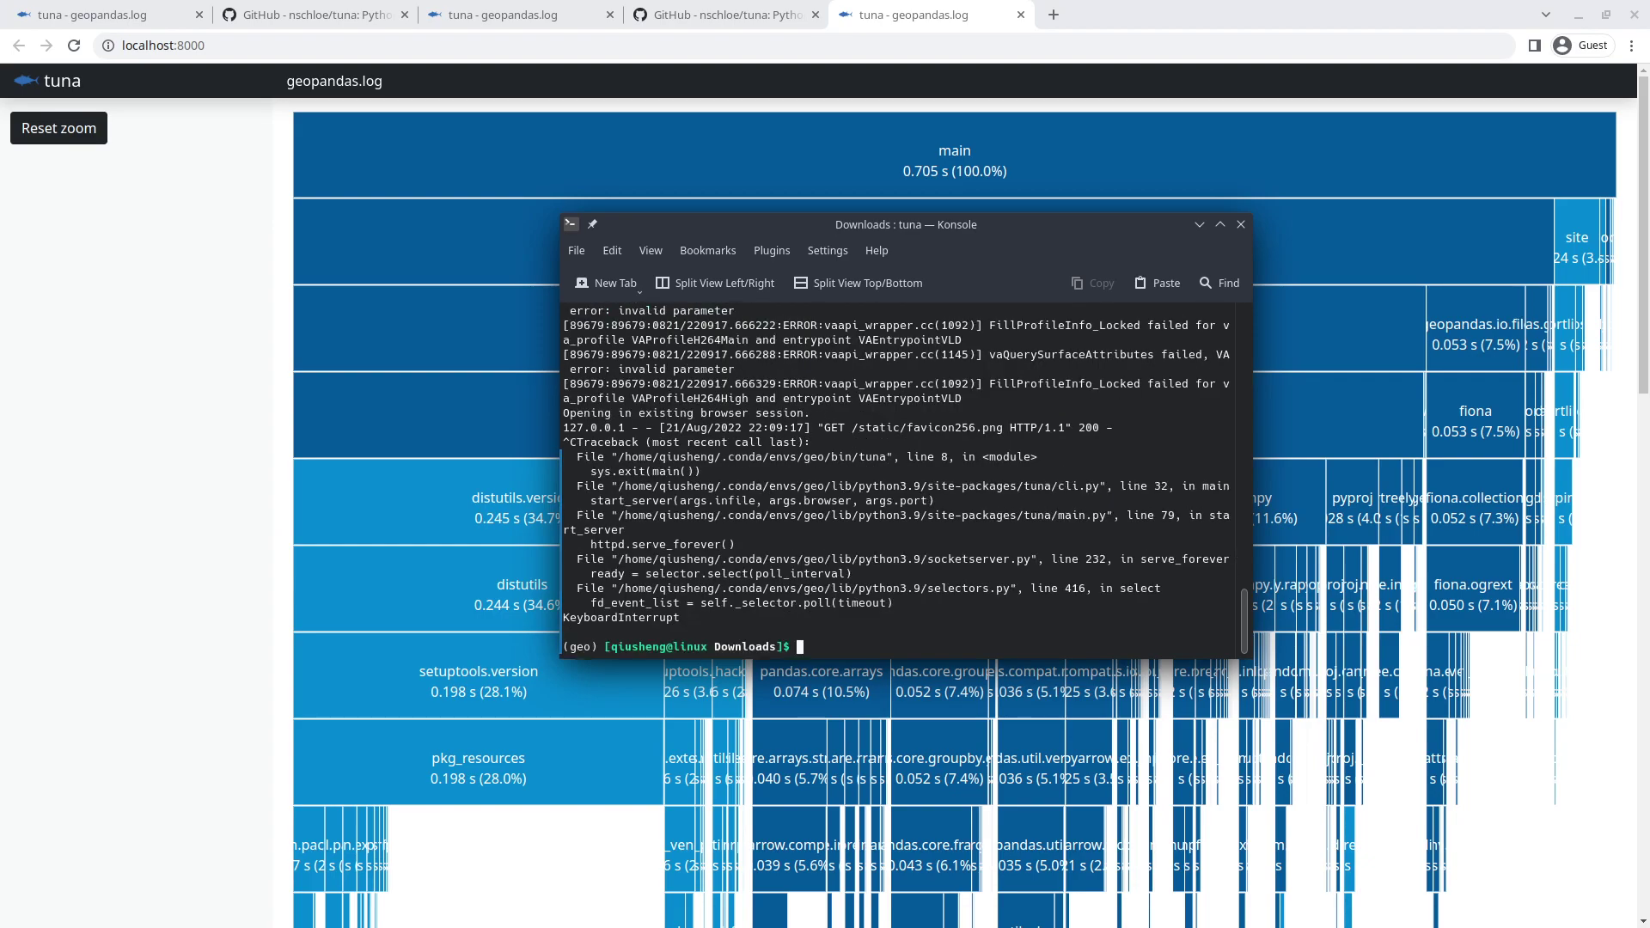
# Rerun the importtime command for geemap into geemap.log, then enter 'tuna geemap.log'
pyautogui.press('Up')
pyautogui.press('Up')
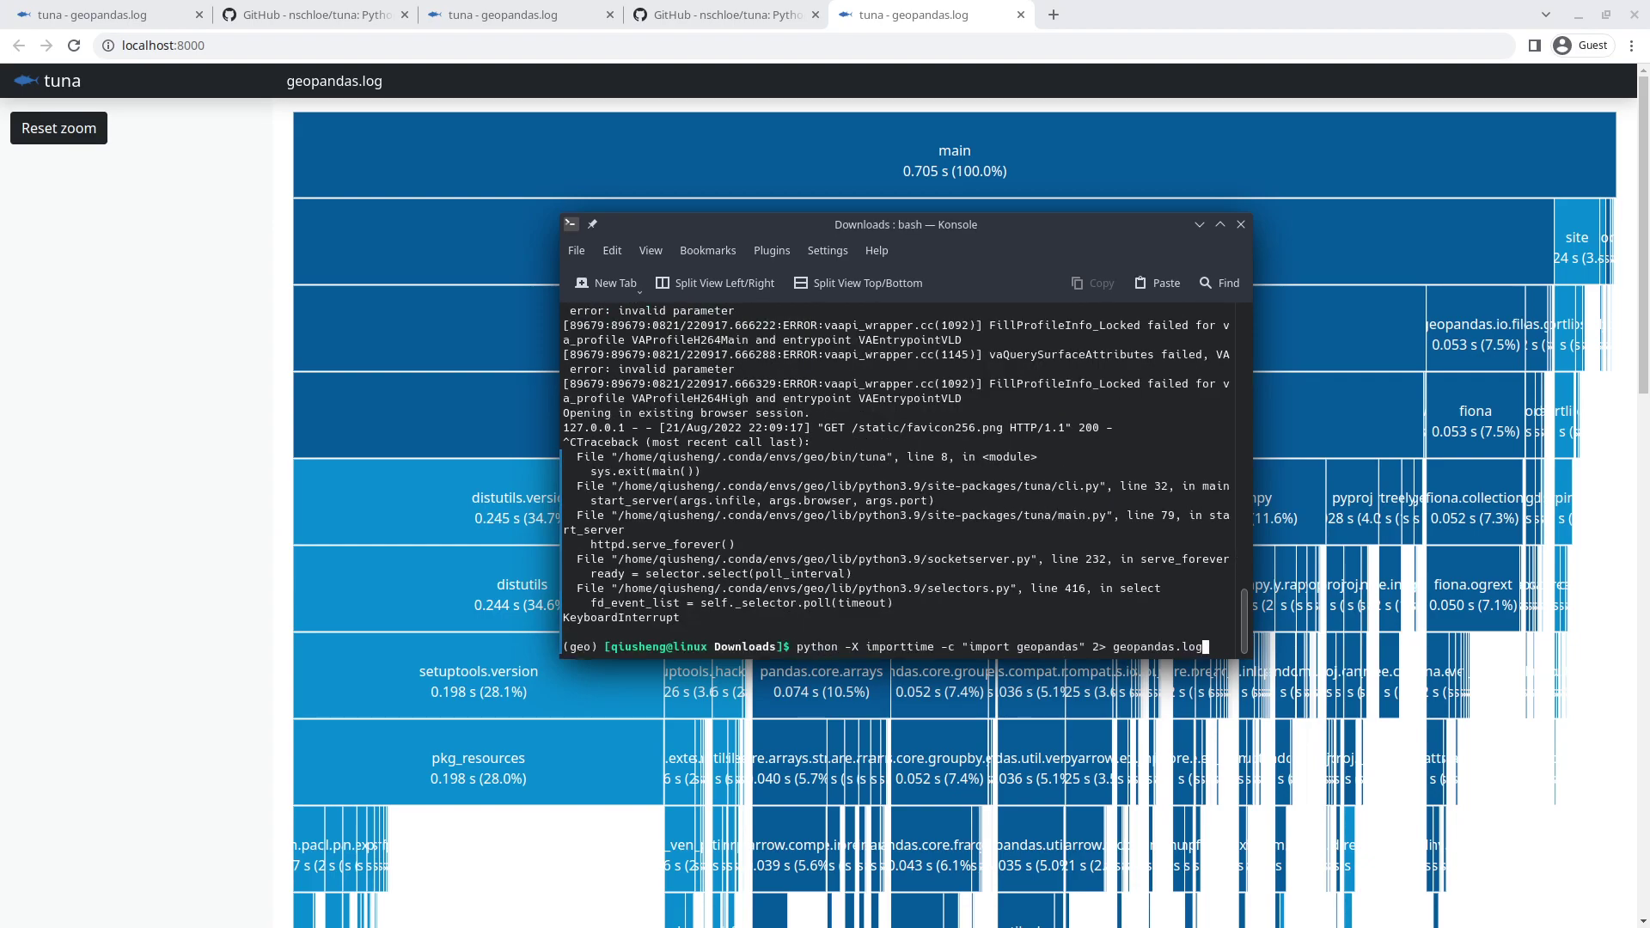
pyautogui.press('Left')
pyautogui.press('Left')
pyautogui.press('Left')
pyautogui.press('Left')
pyautogui.press('Delete')
pyautogui.press('Delete')
pyautogui.press('Delete')
pyautogui.press('Delete')
pyautogui.write('geemap')
pyautogui.press('Right')
pyautogui.press('Right')
pyautogui.press('Right')
pyautogui.press('Delete')
pyautogui.press('Delete')
pyautogui.press('Delete')
pyautogui.press('Delete')
pyautogui.write('g')
pyautogui.write('eemap')
pyautogui.press('Return')
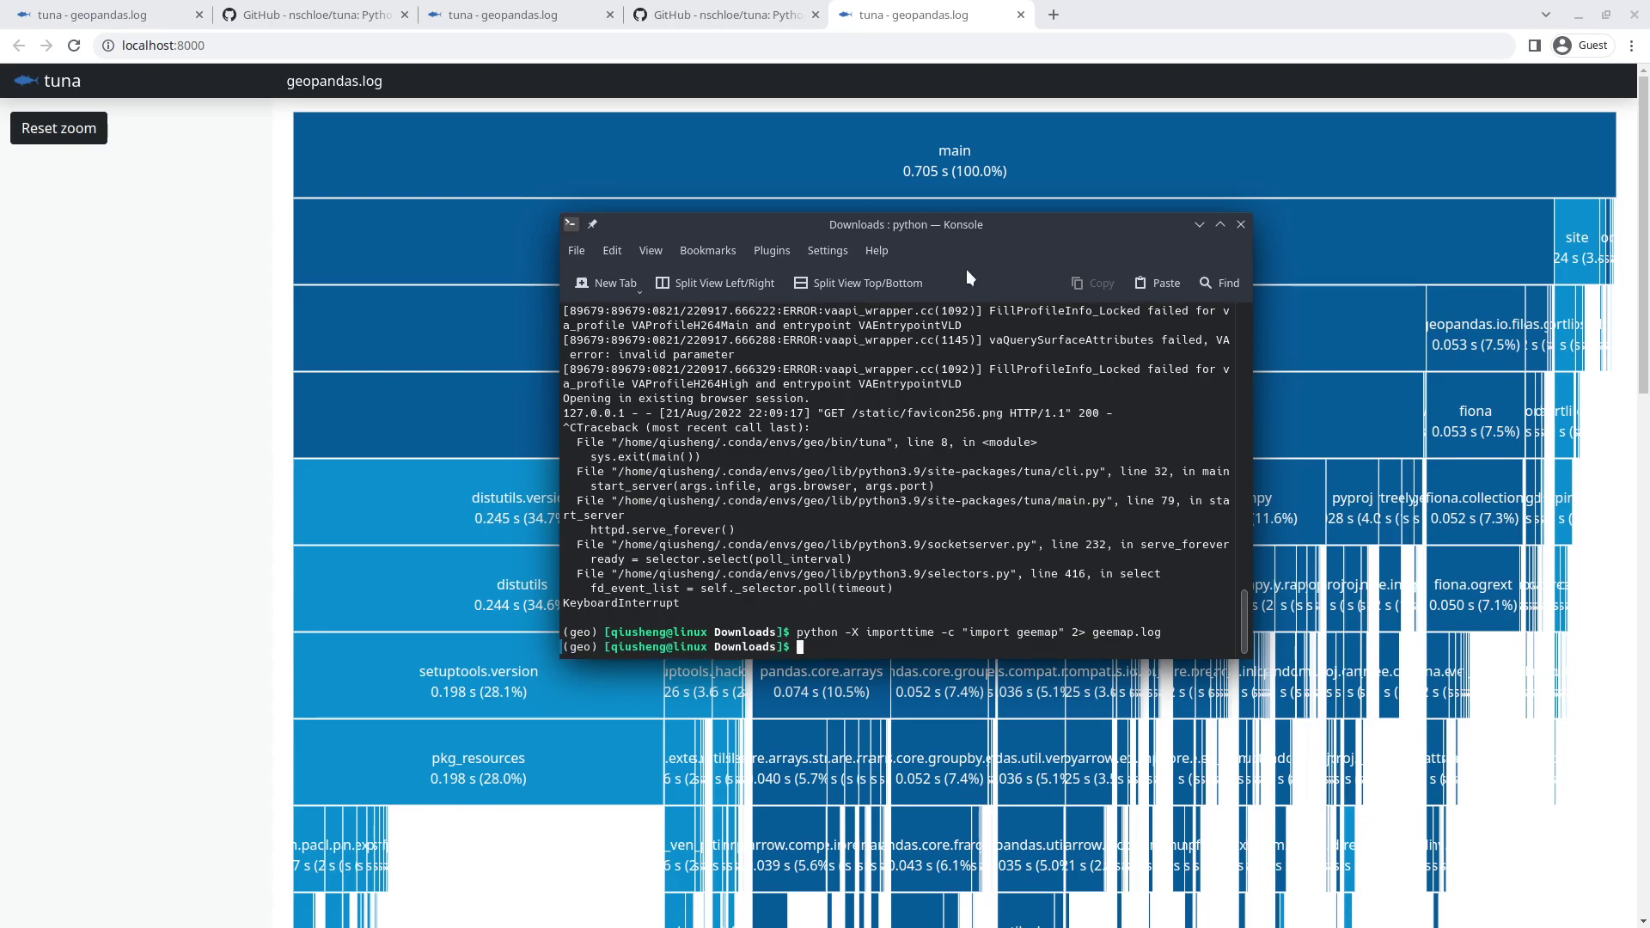
pyautogui.write('tuna geemap')
pyautogui.write('.log')
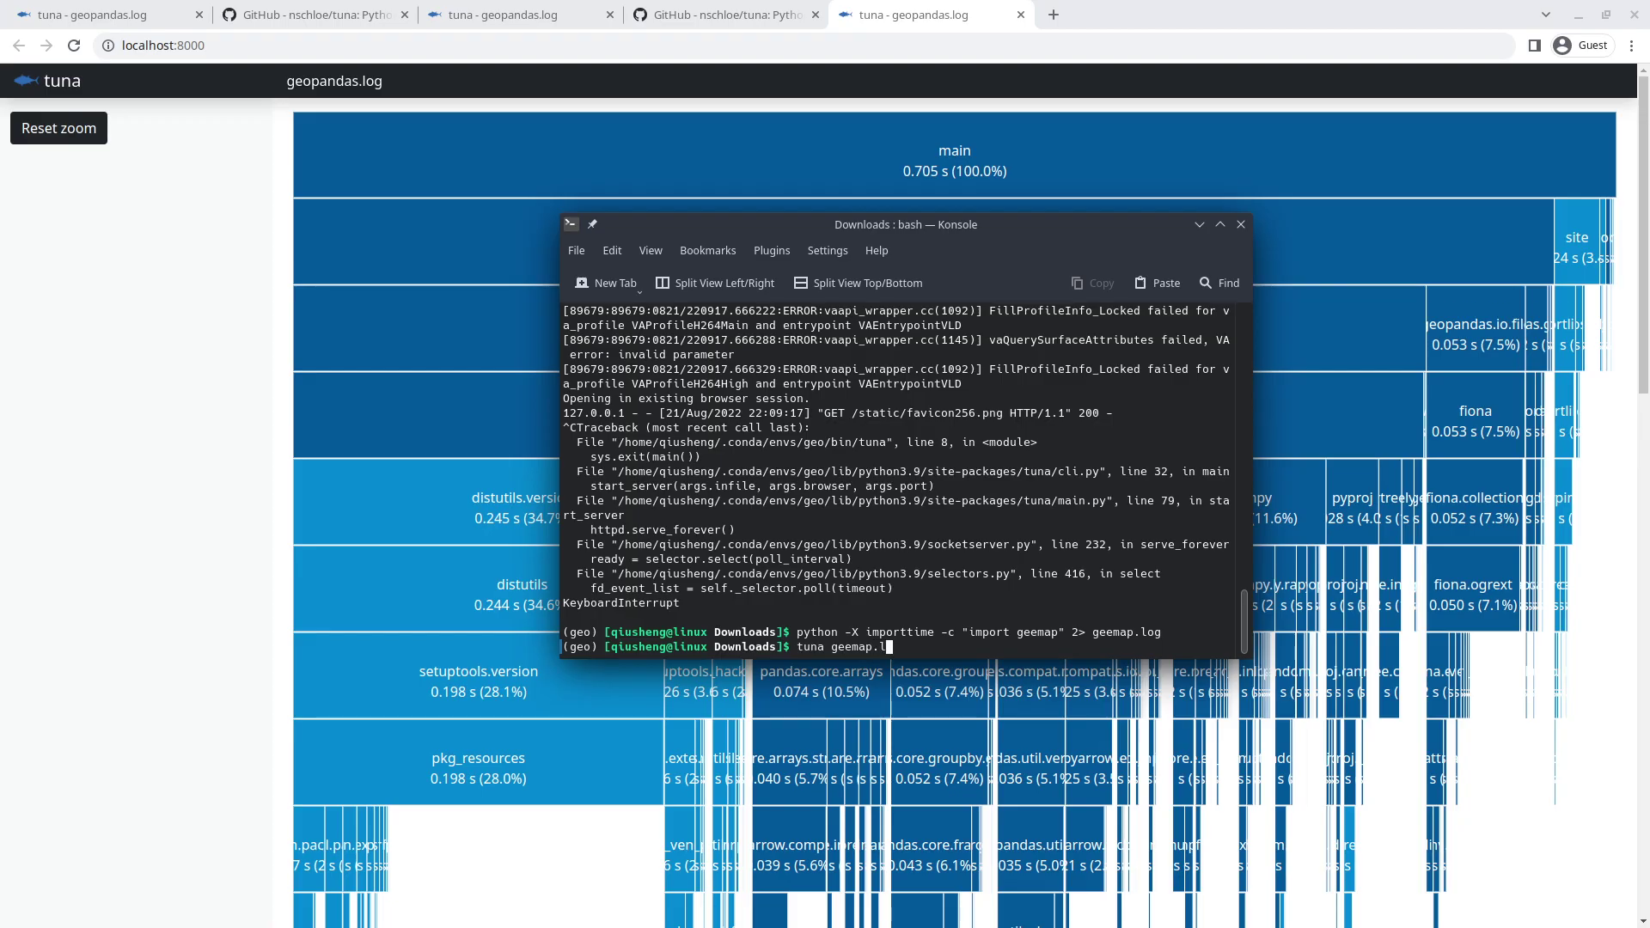
# Run tuna on geemap.log, zoom into the ee branch, then reset the zoom
pyautogui.press('Return')
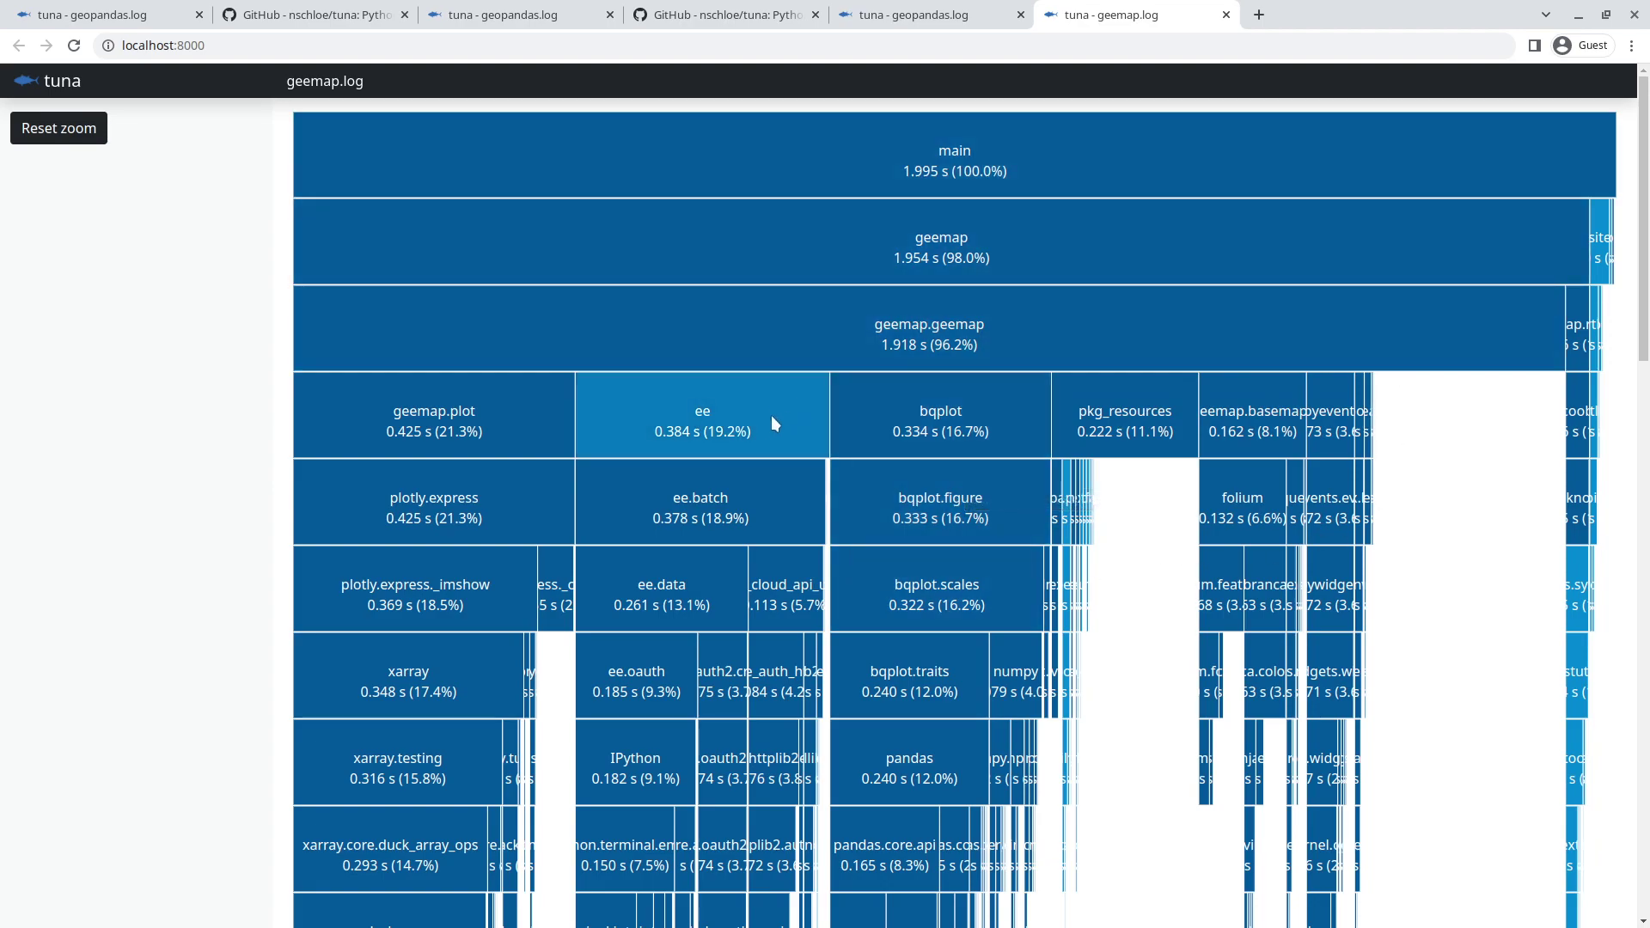
pyautogui.click(710, 409)
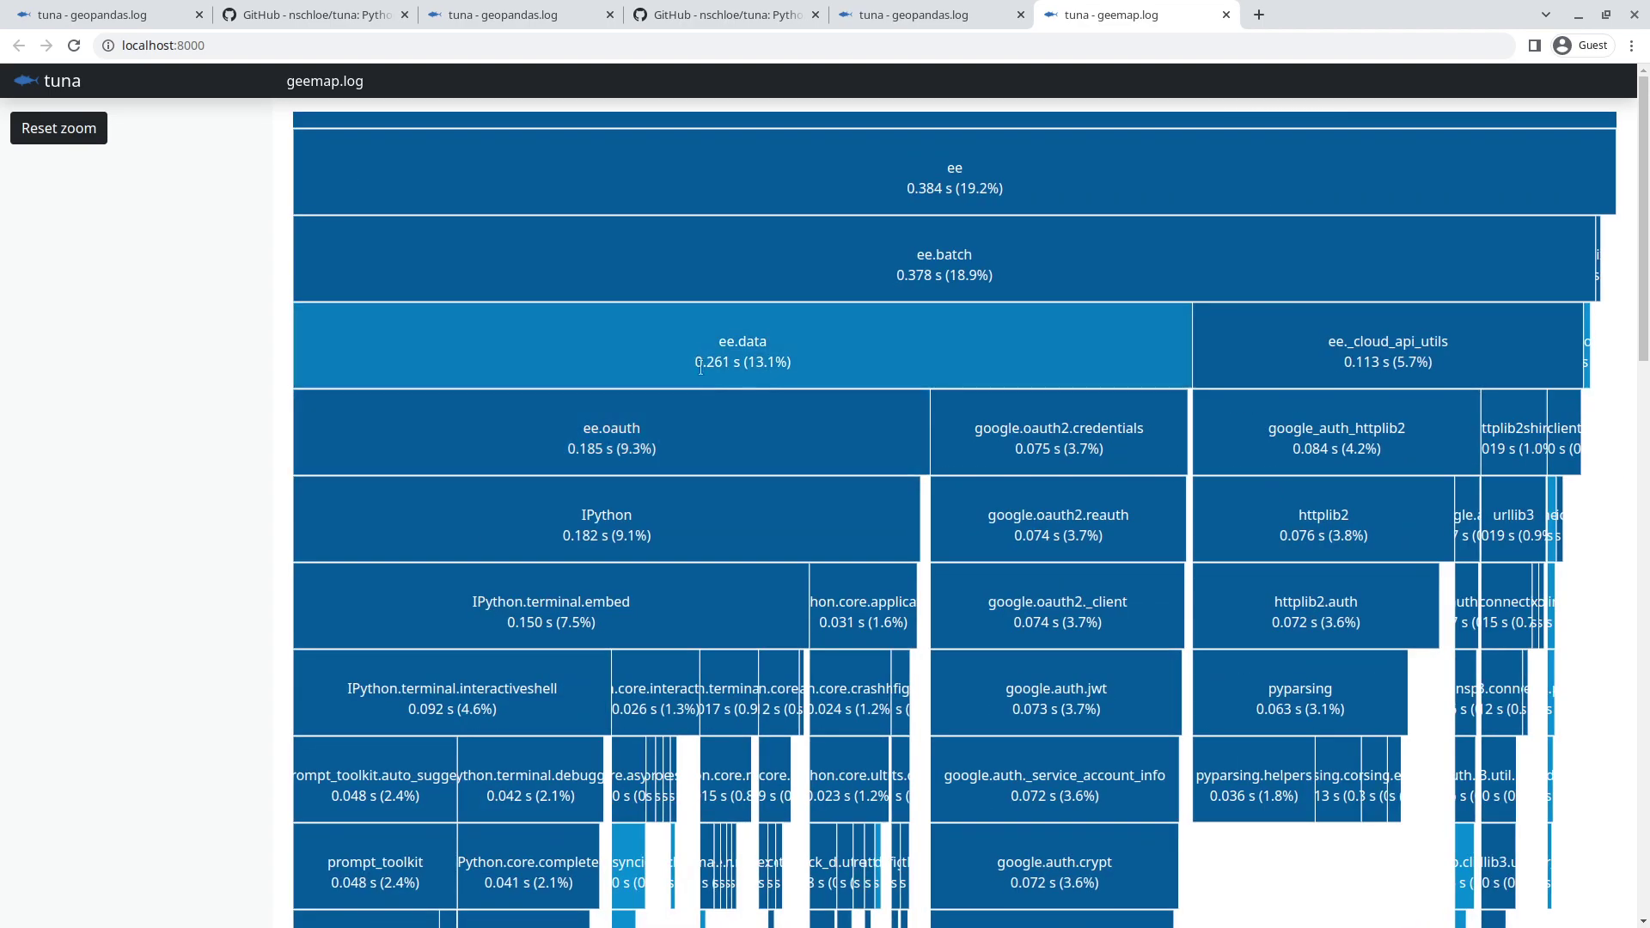
pyautogui.click(53, 138)
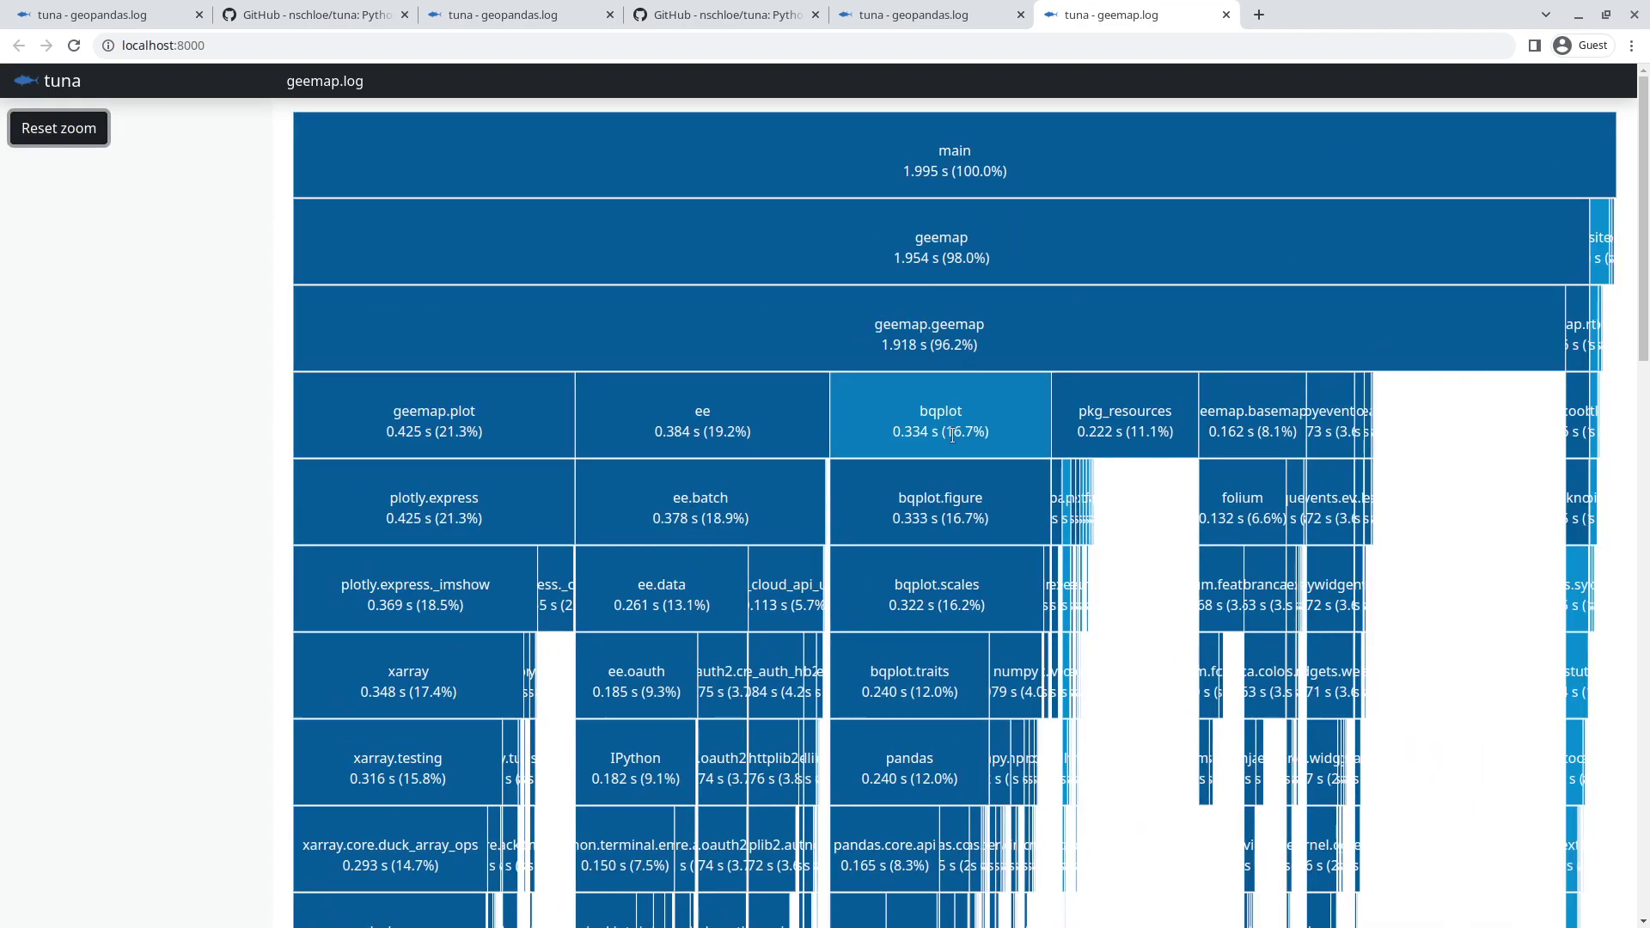